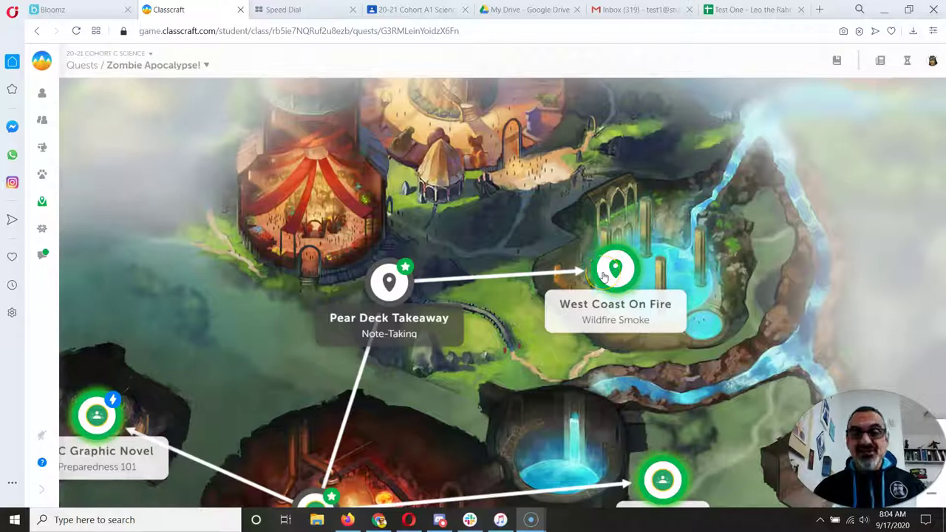
- Open the West Coast On Fire quest from the Zombie Apocalypse map to show its wildfire smoke story
click(612, 273)
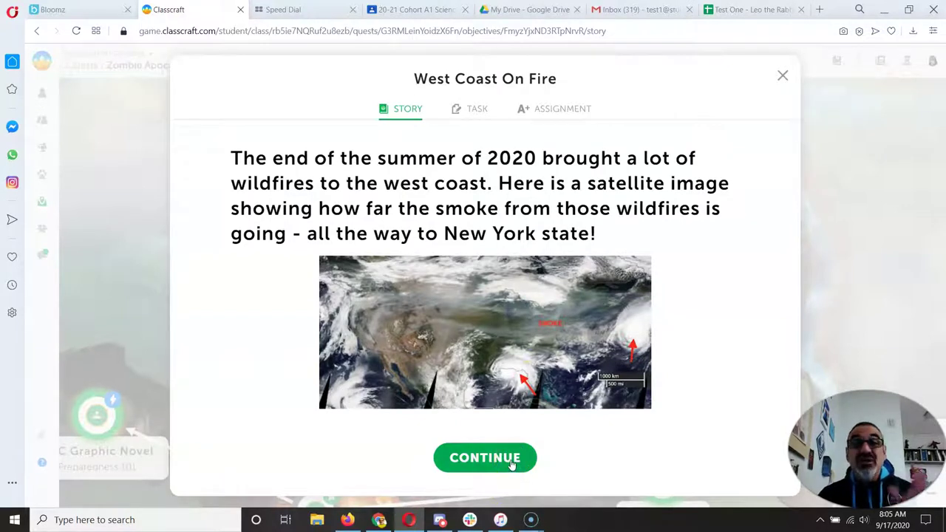
- Continue to the quest's task page and scroll down to the three wildfire smoke resource links
click(511, 460)
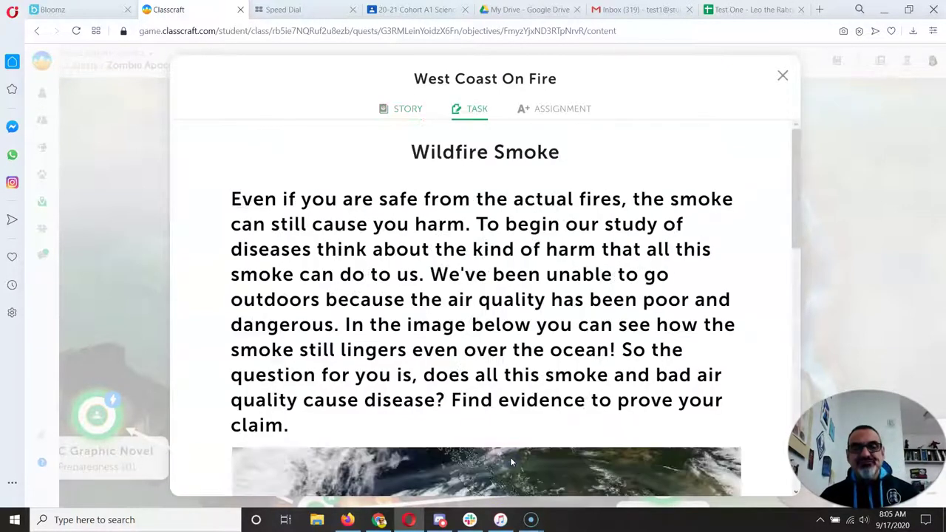
scroll(539, 325, down, 2)
scroll(540, 323, down, 3)
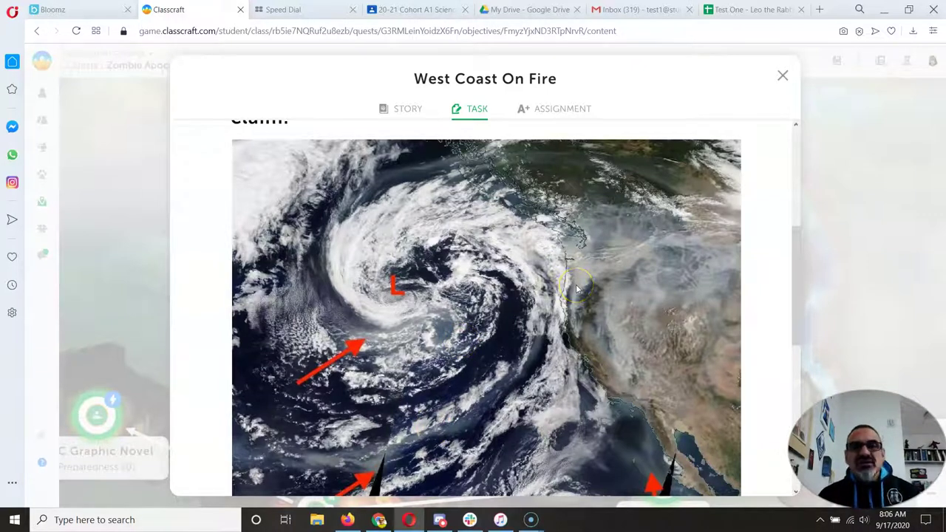
scroll(575, 279, down, 5)
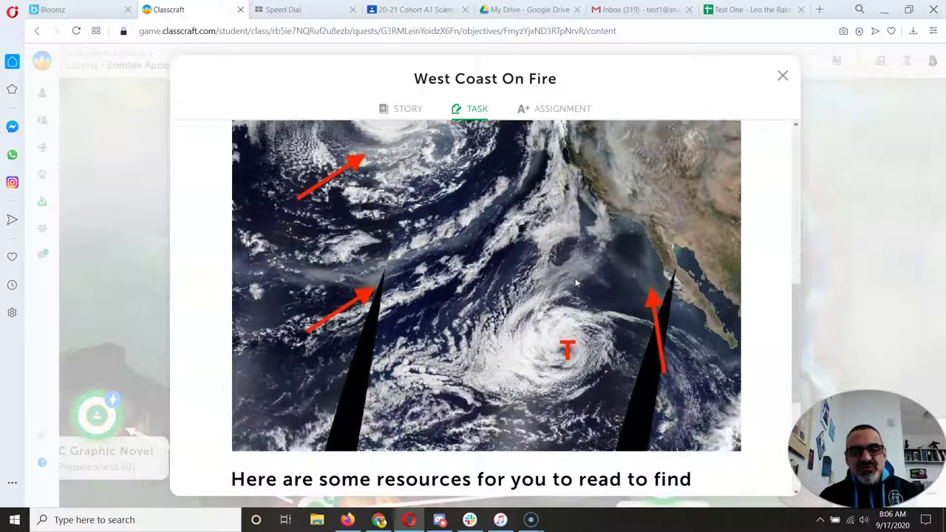
scroll(574, 277, down, 1)
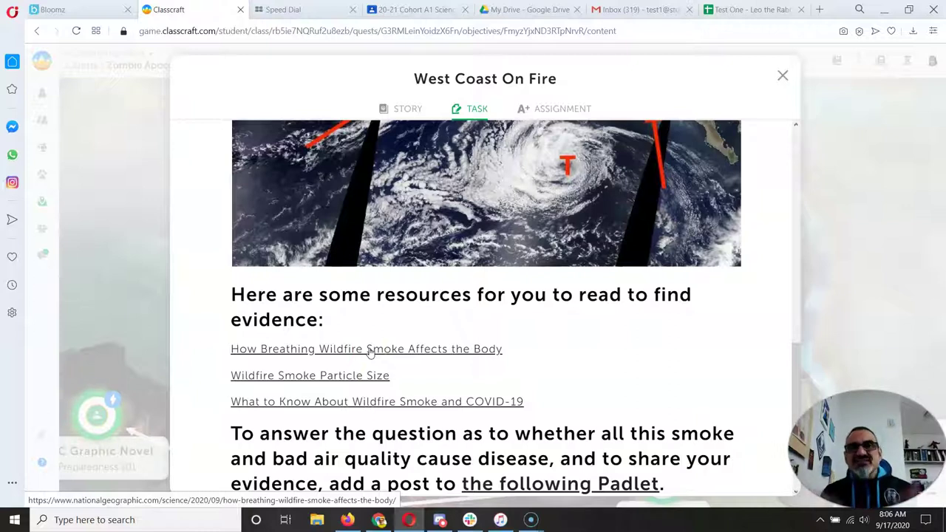
scroll(392, 348, down, 1)
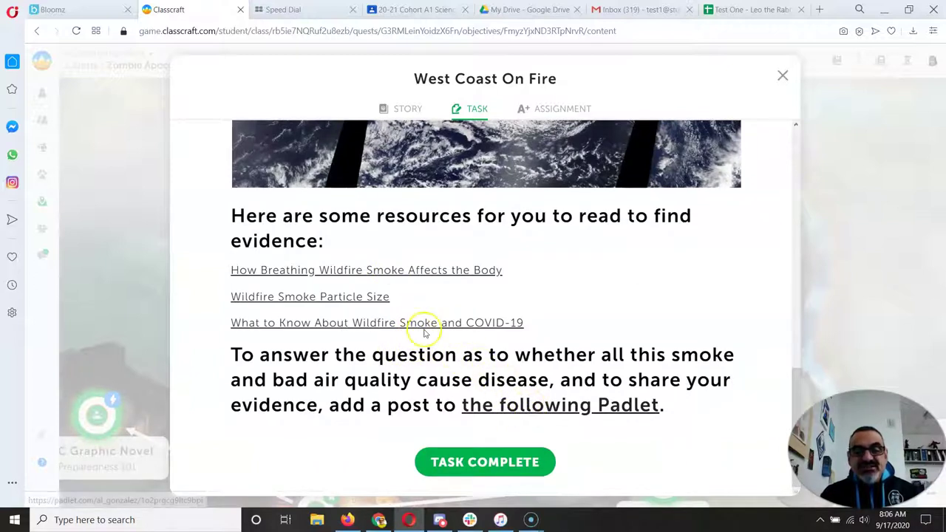
- Open the 'How Breathing Wildfire Smoke Affects the Body' article and collapse its subscription prompt
click(389, 272)
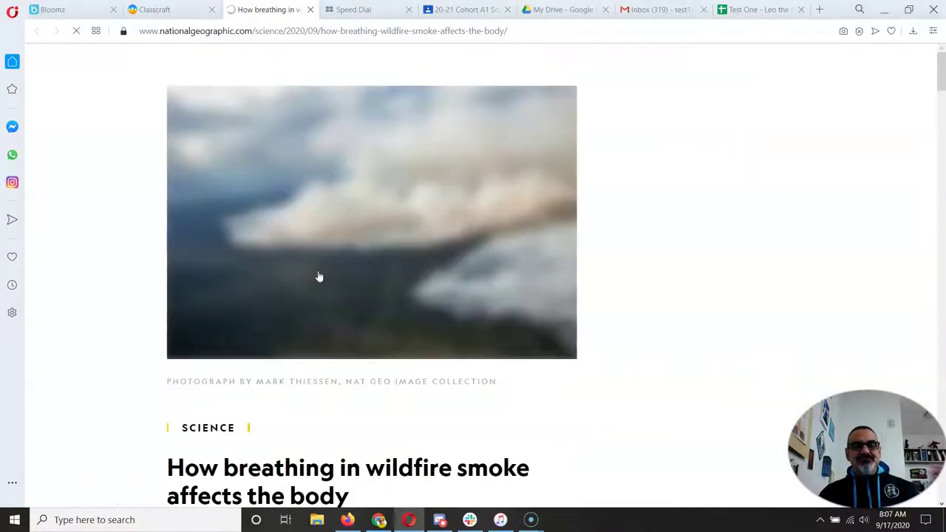
scroll(318, 274, down, 4)
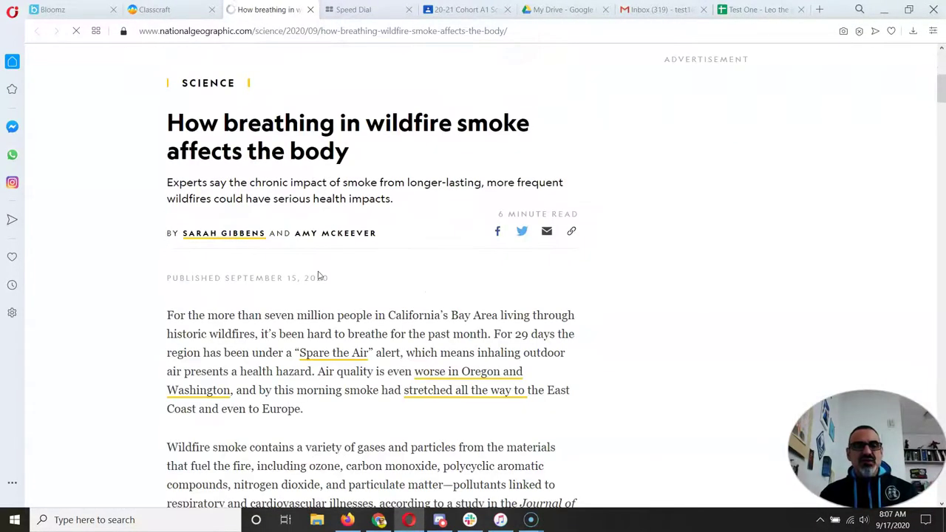
scroll(318, 272, down, 2)
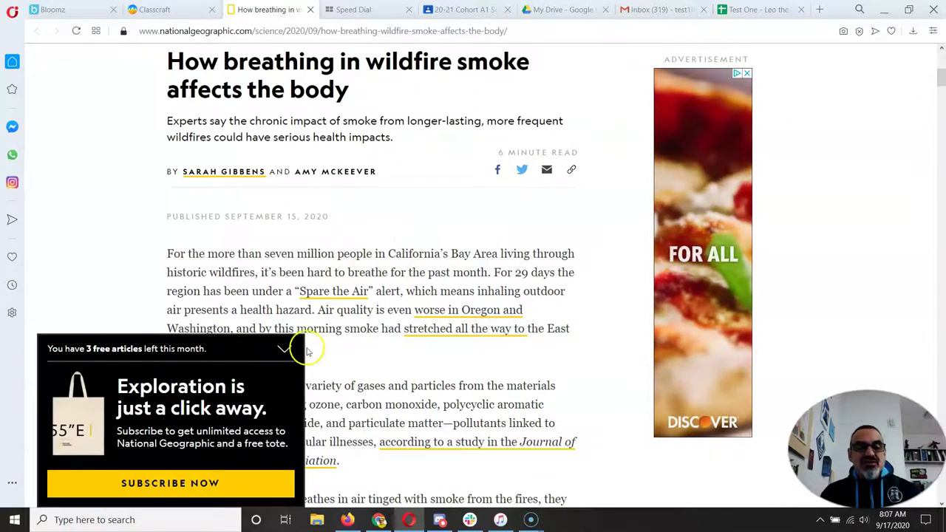
click(285, 348)
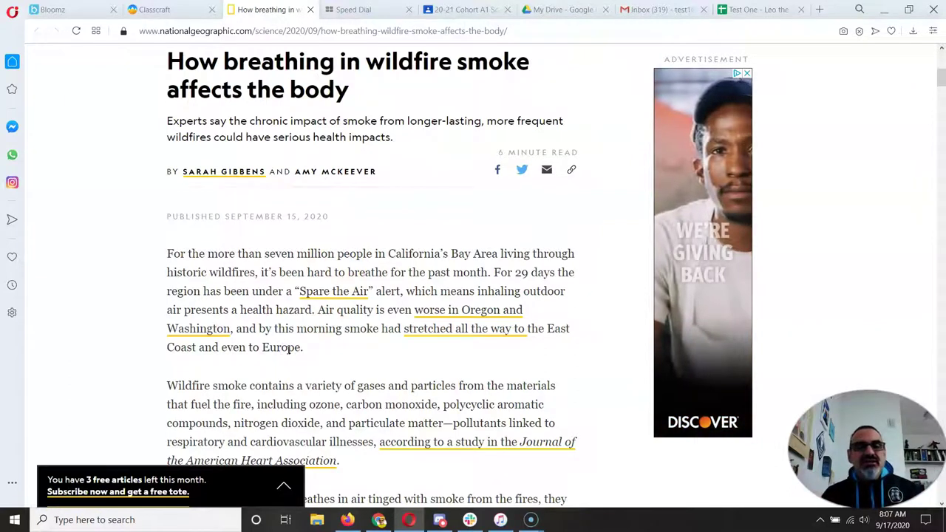
scroll(345, 255, up, 4)
scroll(344, 255, up, 2)
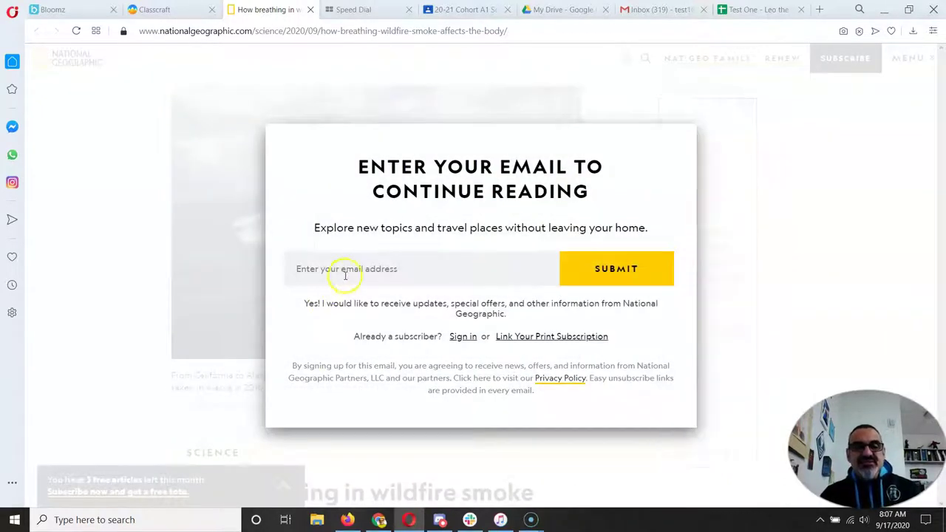
- Submit a student e-mail address to unlock the article, then return to the Classcraft task
click(346, 270)
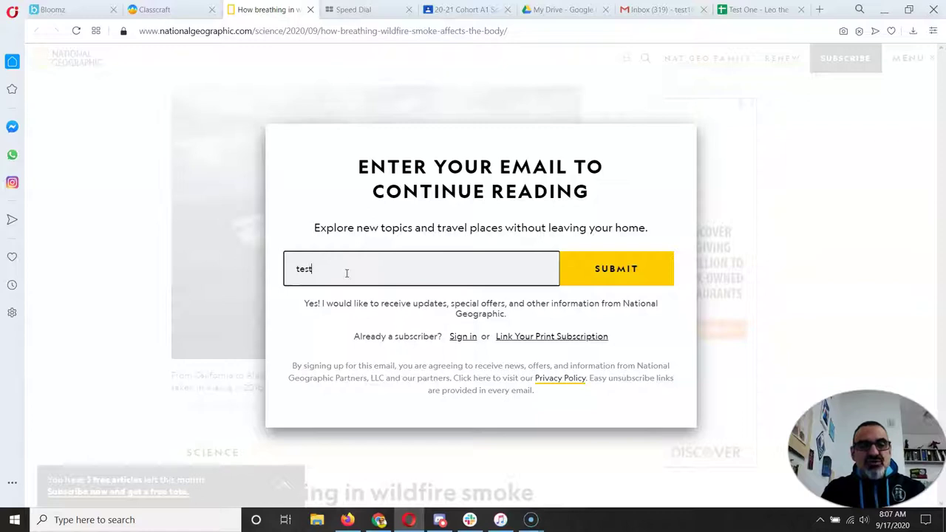
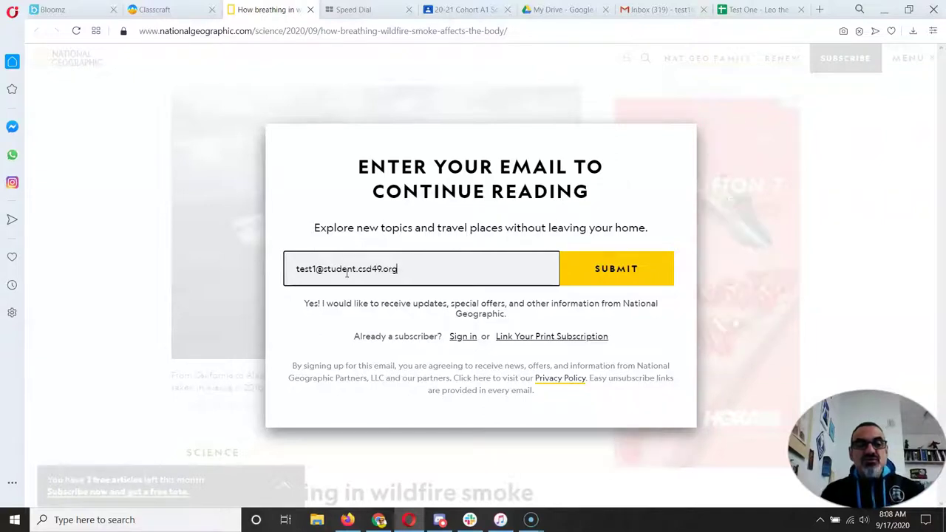
click(589, 271)
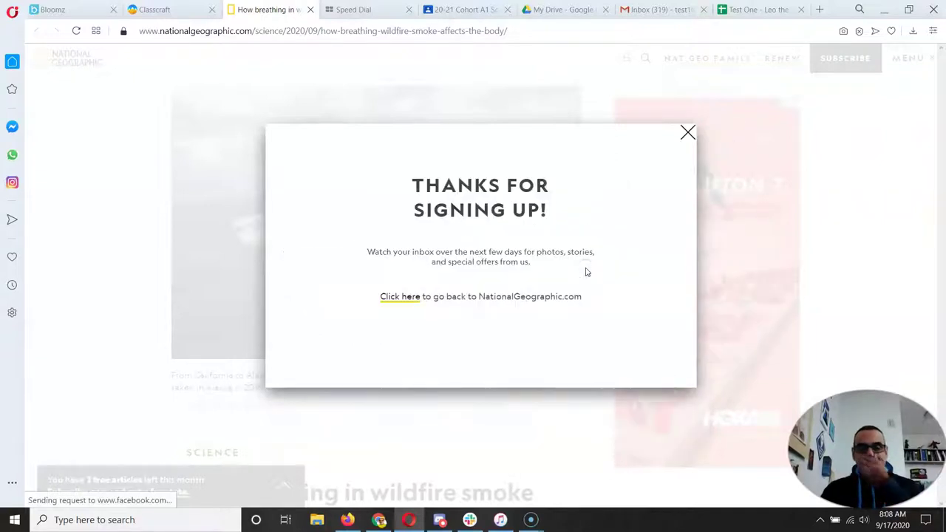
click(431, 297)
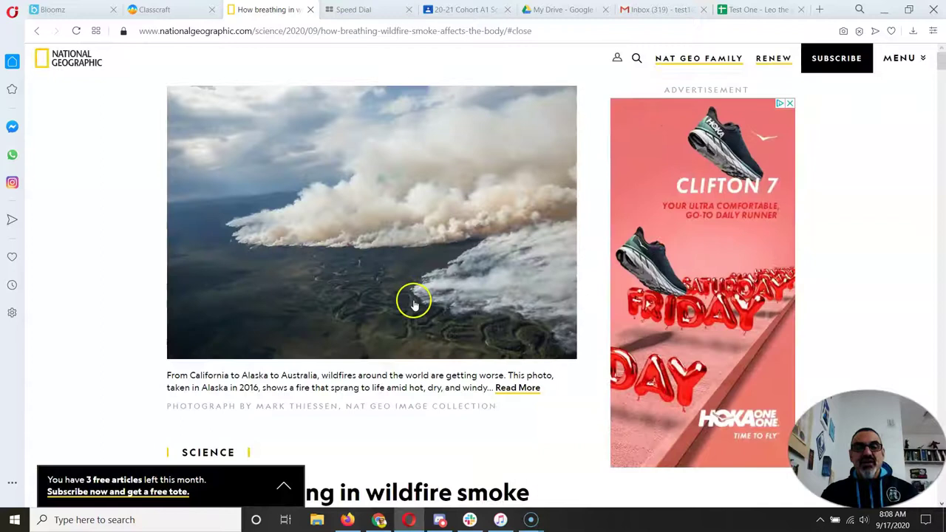
scroll(414, 301, down, 3)
scroll(414, 303, down, 2)
scroll(414, 302, up, 5)
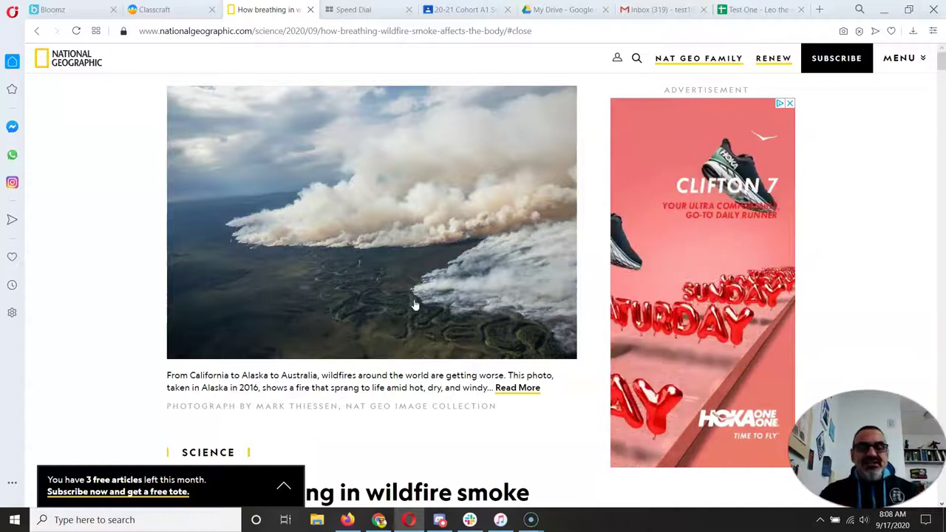
click(414, 309)
scroll(414, 308, down, 6)
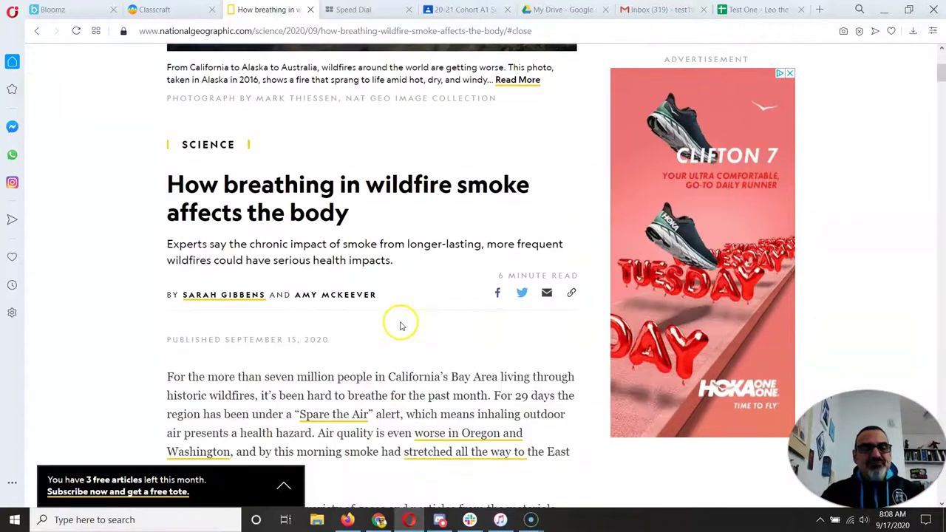
click(151, 7)
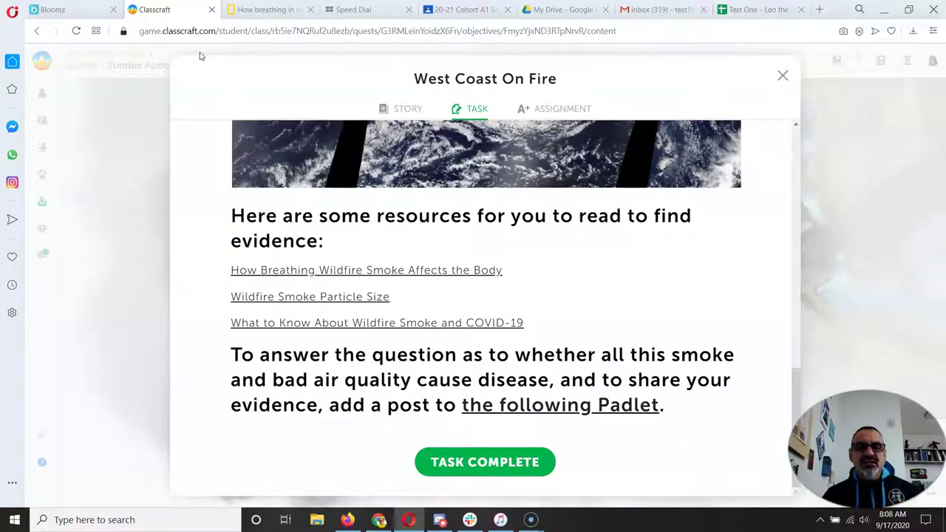
- Open the Wildfire Smoke Particle Size EPA PDF and read through its health-effects tables
click(292, 303)
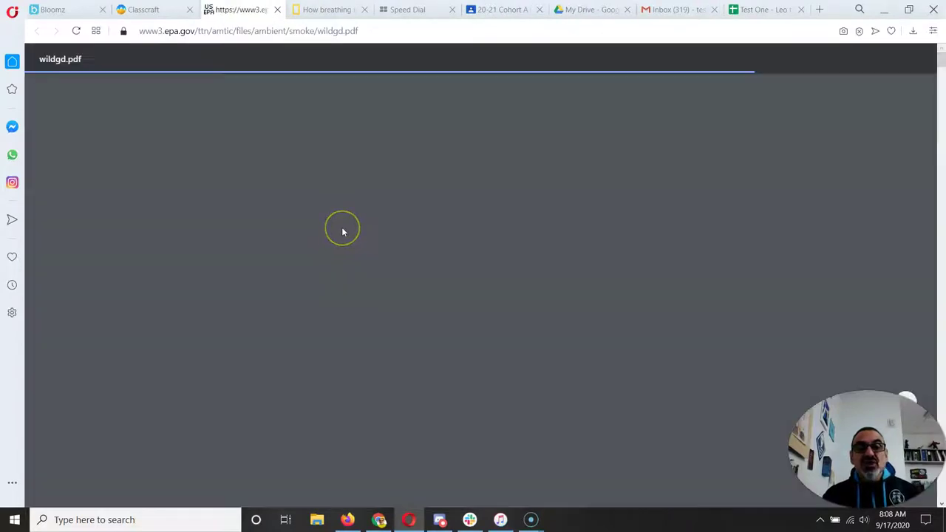
click(368, 203)
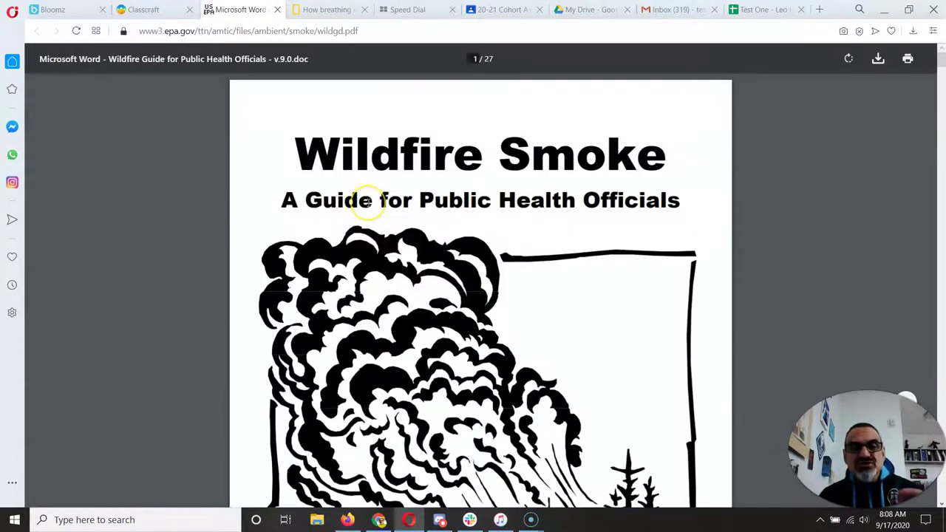
scroll(367, 202, down, 15)
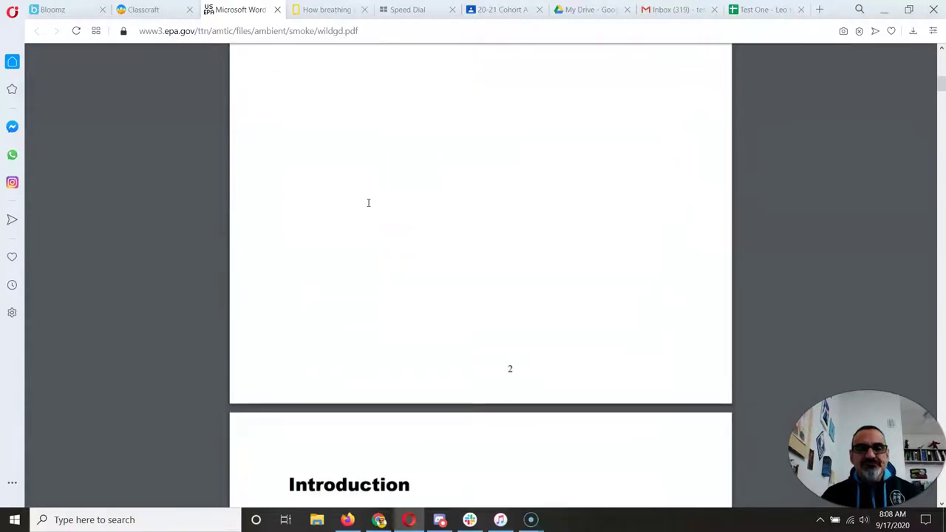
scroll(367, 202, down, 10)
click(384, 197)
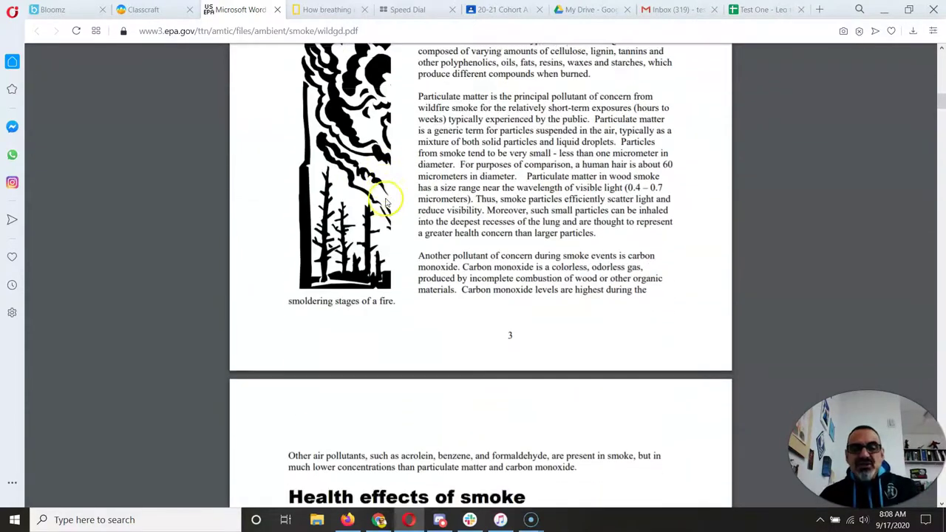
scroll(385, 202, down, 3)
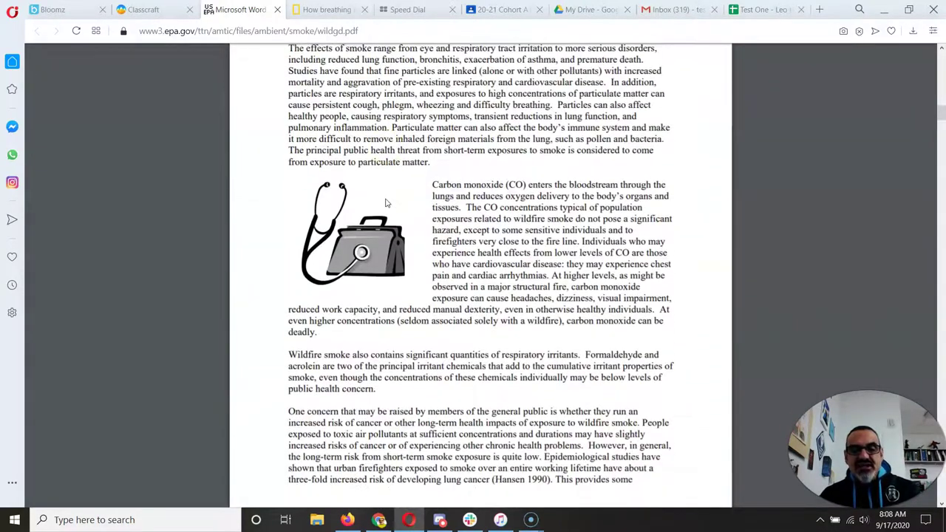
scroll(385, 203, down, 20)
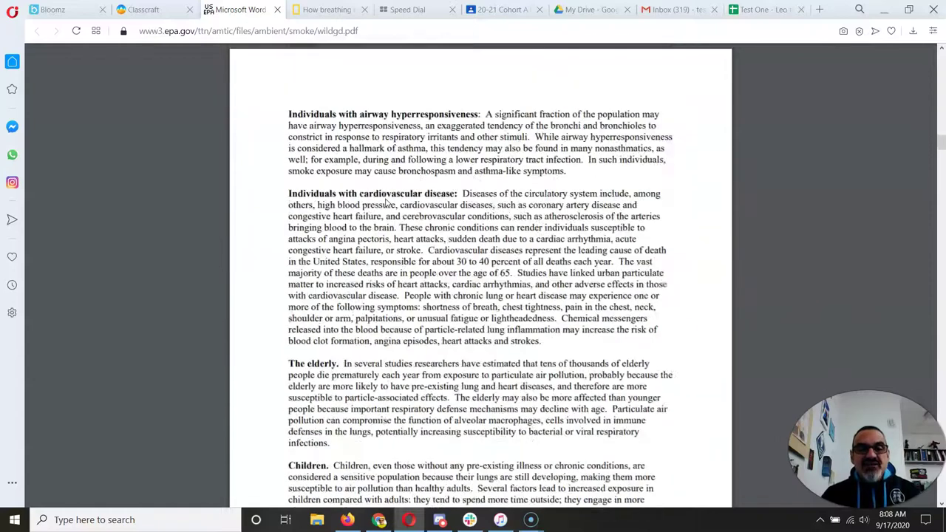
scroll(385, 203, down, 9)
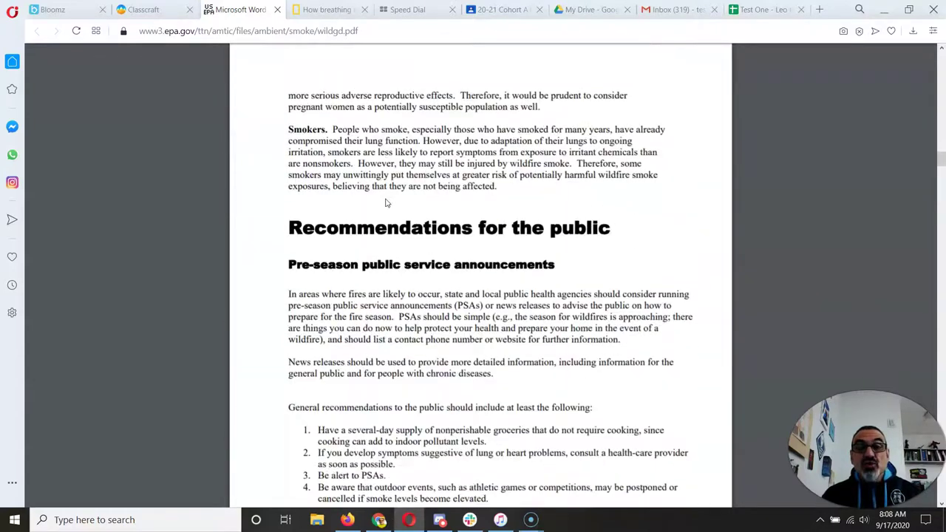
scroll(385, 203, down, 2)
scroll(385, 202, down, 9)
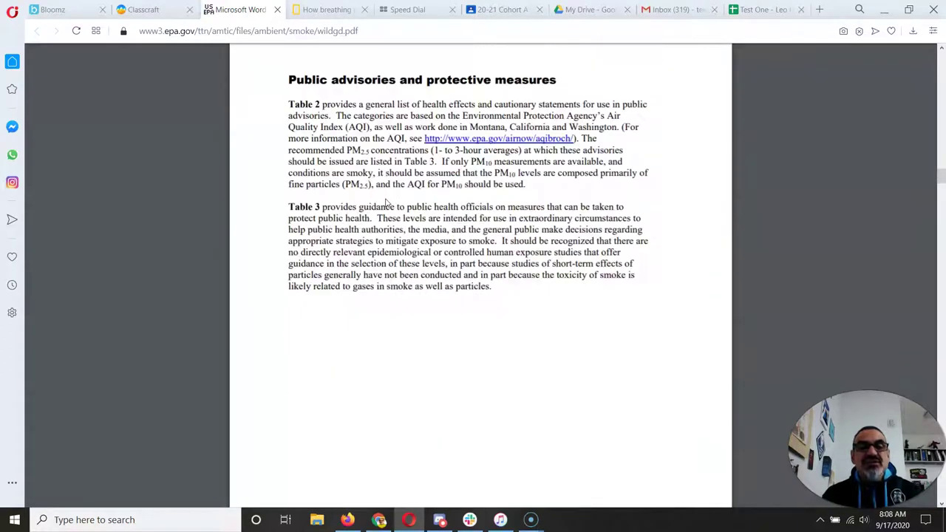
scroll(385, 202, down, 8)
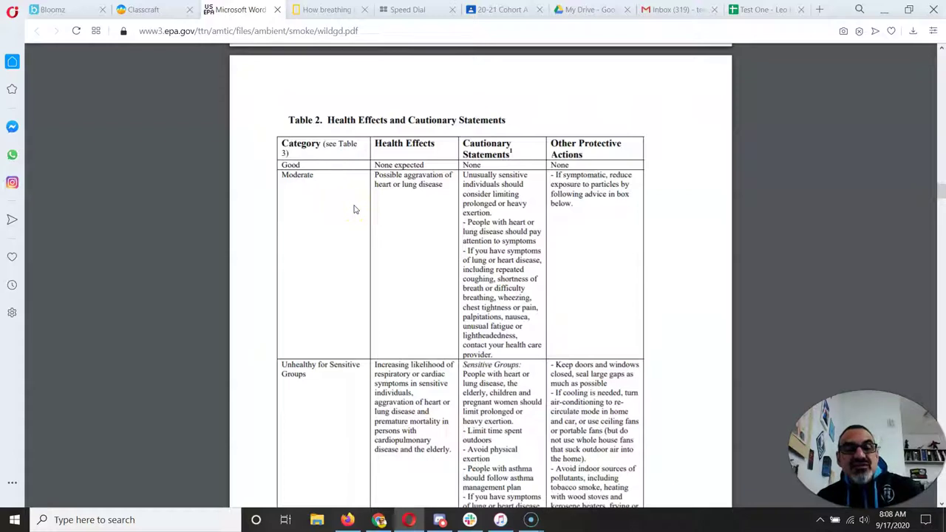
scroll(354, 209, down, 1)
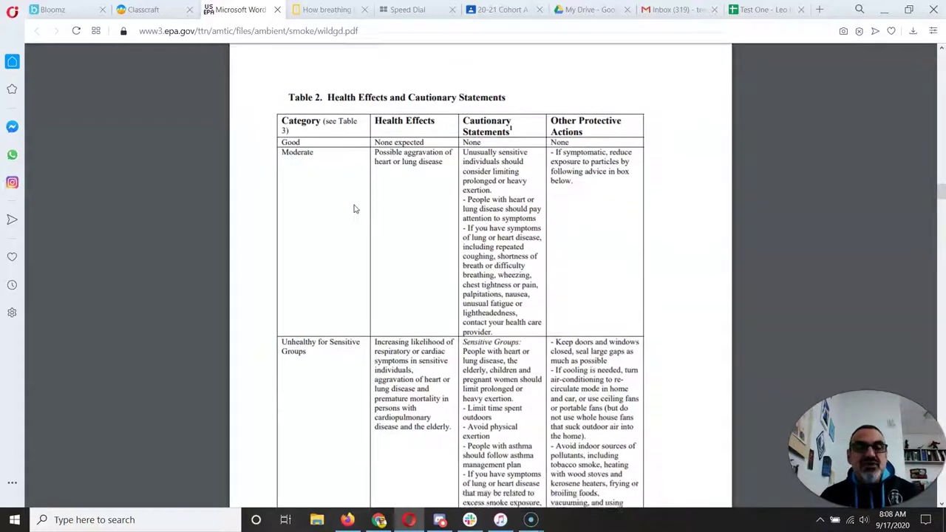
scroll(354, 209, up, 1)
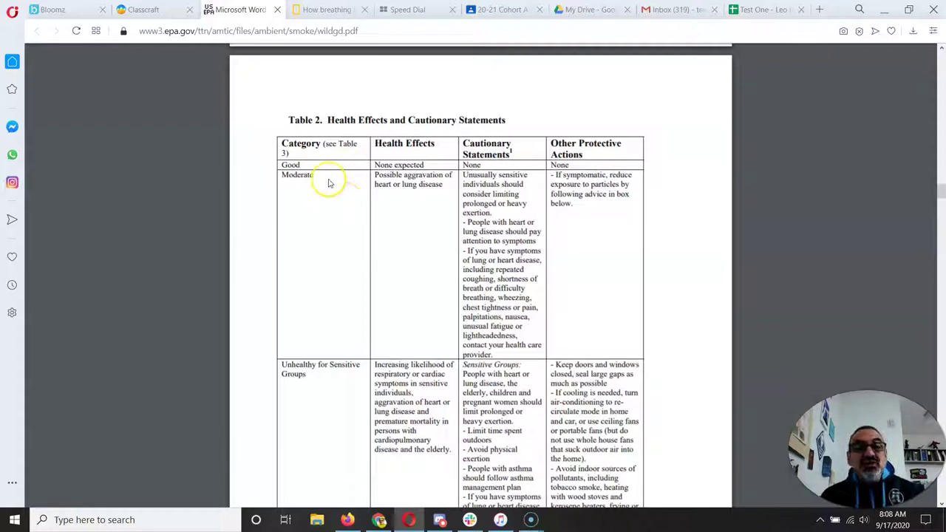
scroll(320, 244, down, 3)
scroll(320, 269, down, 6)
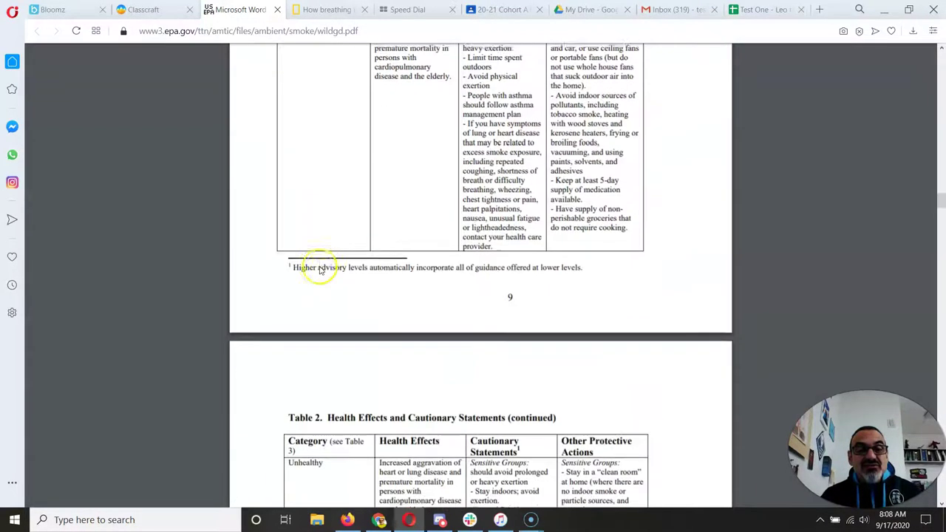
scroll(319, 269, down, 5)
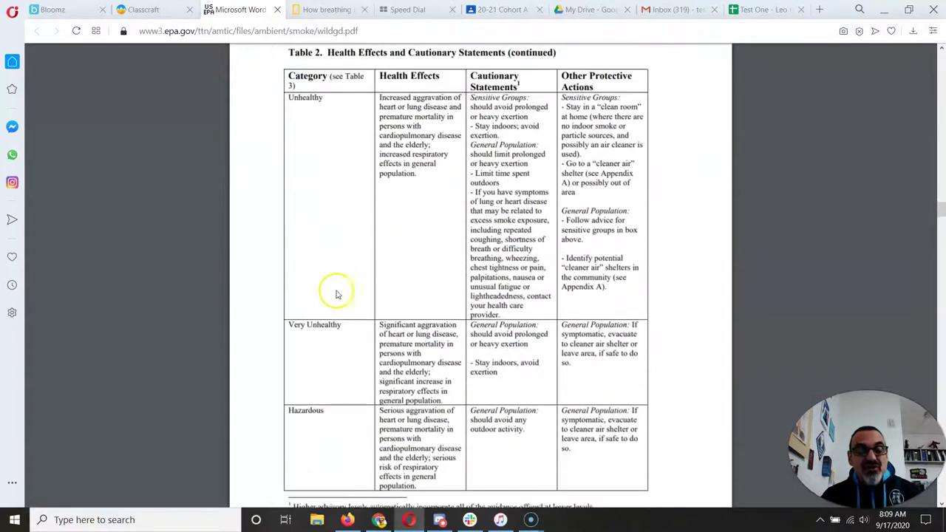
scroll(336, 294, down, 3)
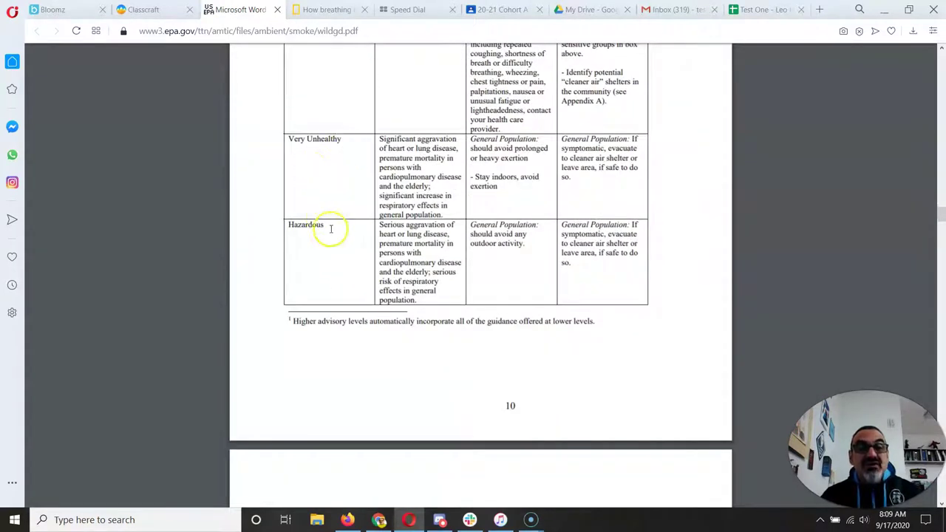
scroll(332, 234, down, 4)
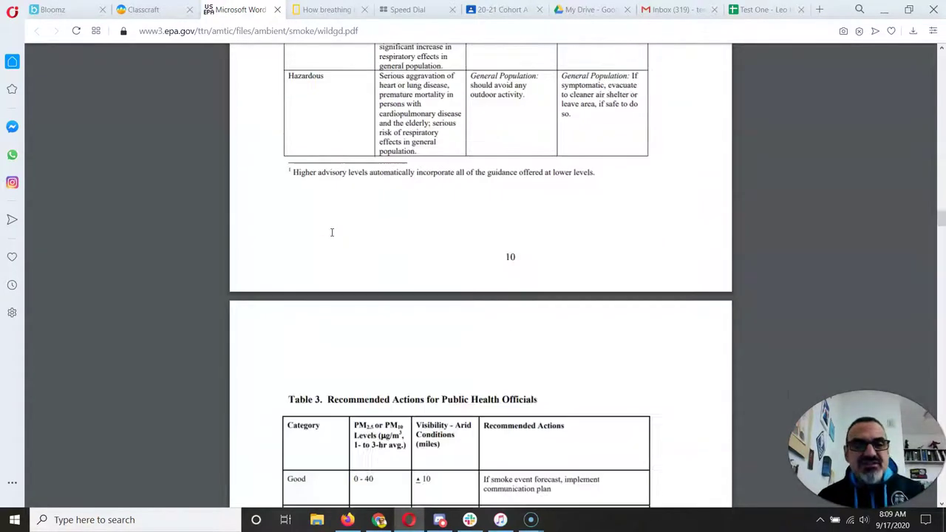
scroll(332, 234, down, 2)
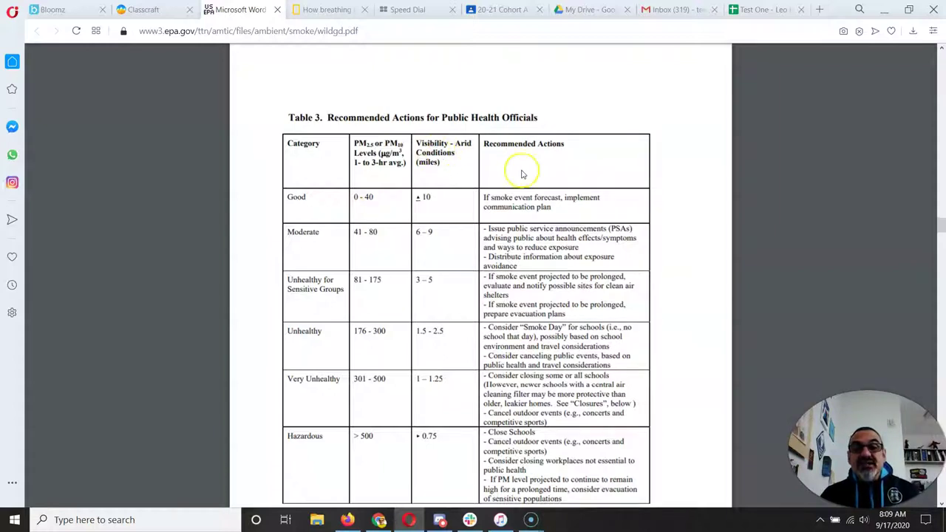
scroll(525, 179, down, 5)
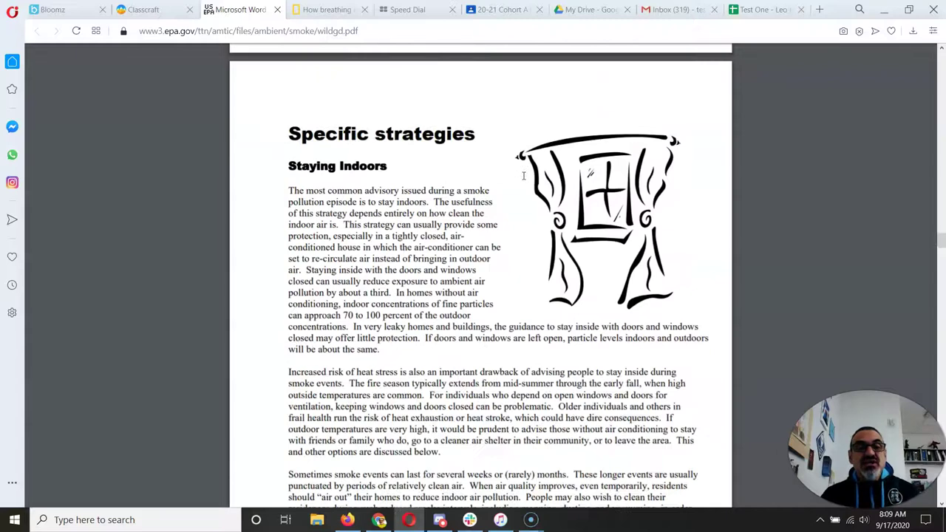
scroll(523, 176, down, 6)
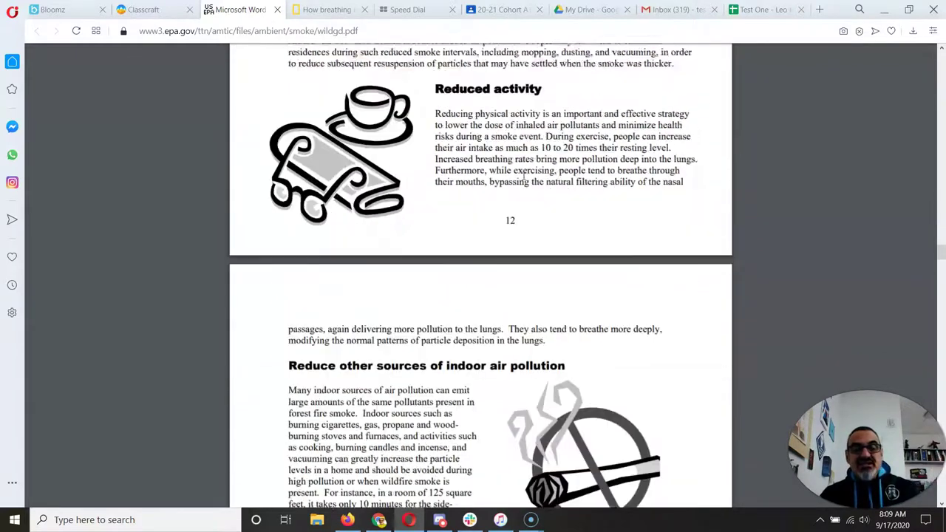
scroll(523, 175, up, 6)
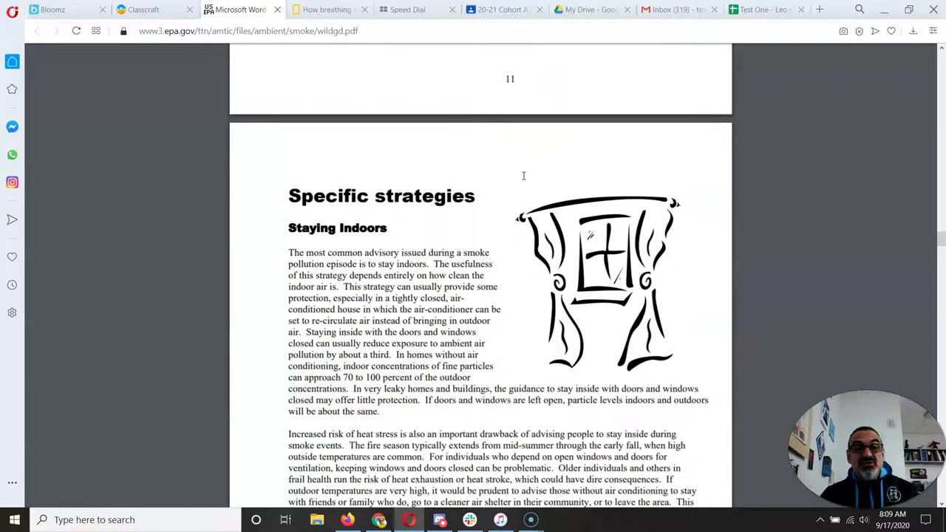
scroll(524, 175, down, 5)
scroll(503, 116, down, 5)
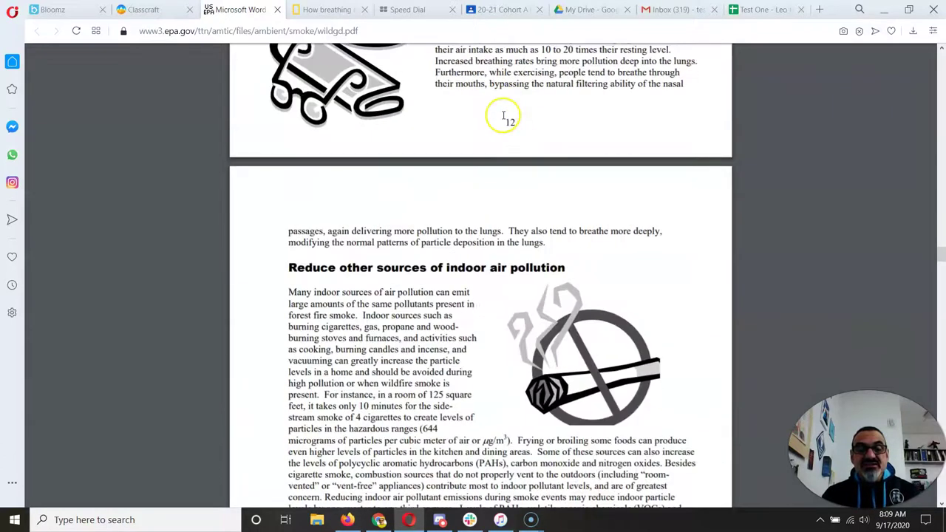
scroll(503, 116, down, 1)
scroll(490, 143, down, 1)
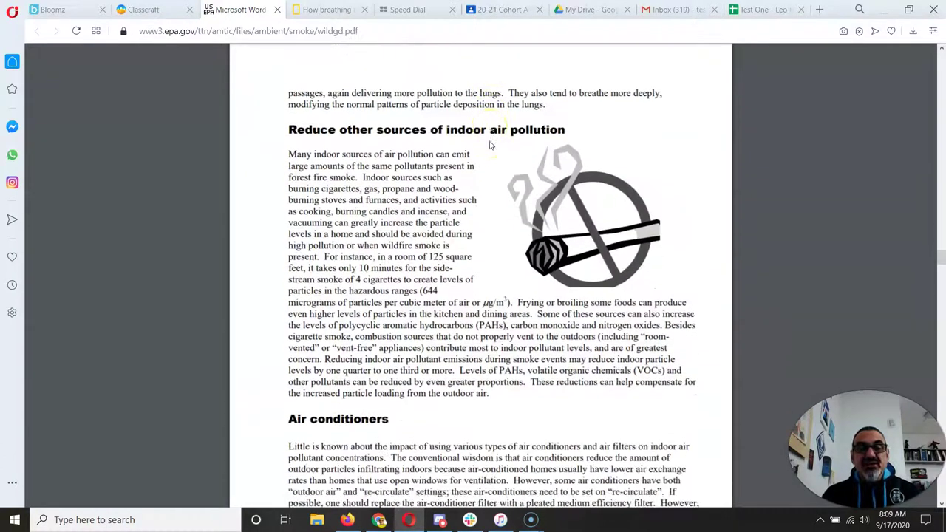
scroll(490, 145, down, 1)
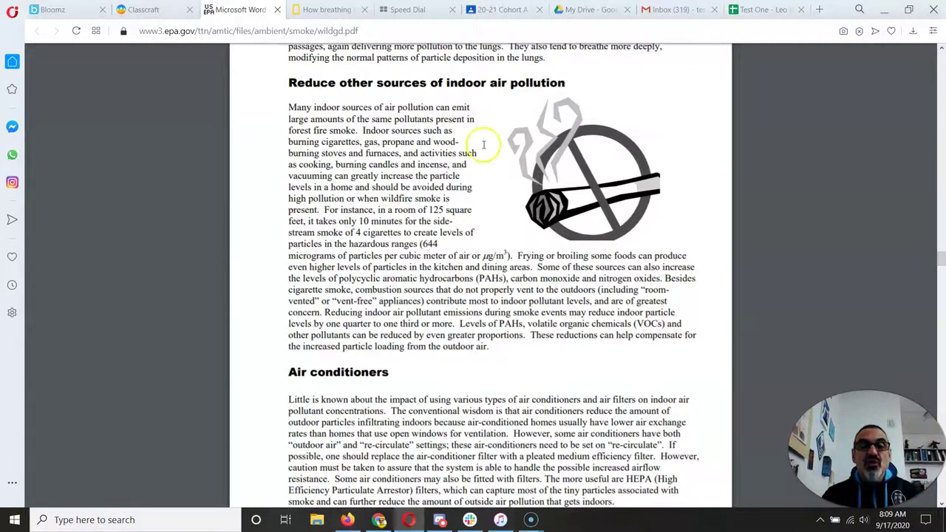
scroll(484, 144, down, 12)
scroll(466, 200, down, 3)
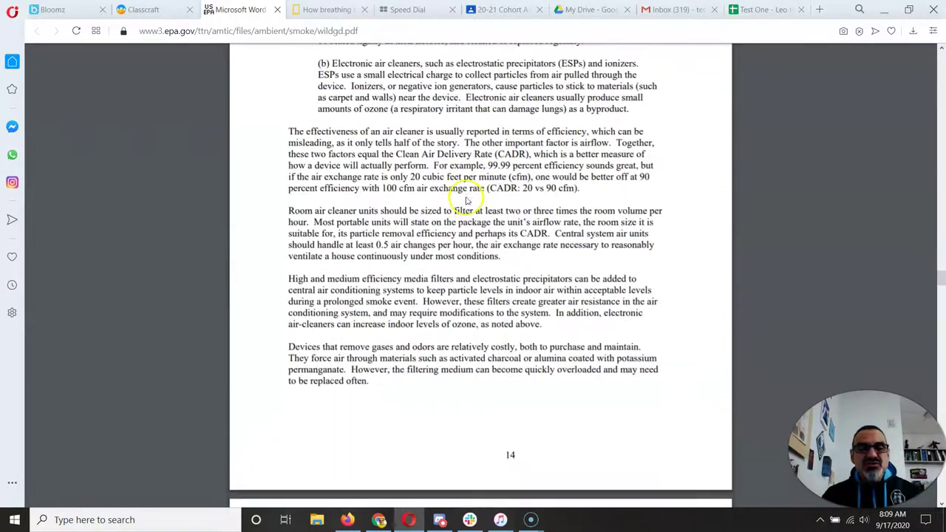
- From the Classcraft task, open UCSF's 'What to Know About Wildfire Smoke and COVID-19' article
click(133, 10)
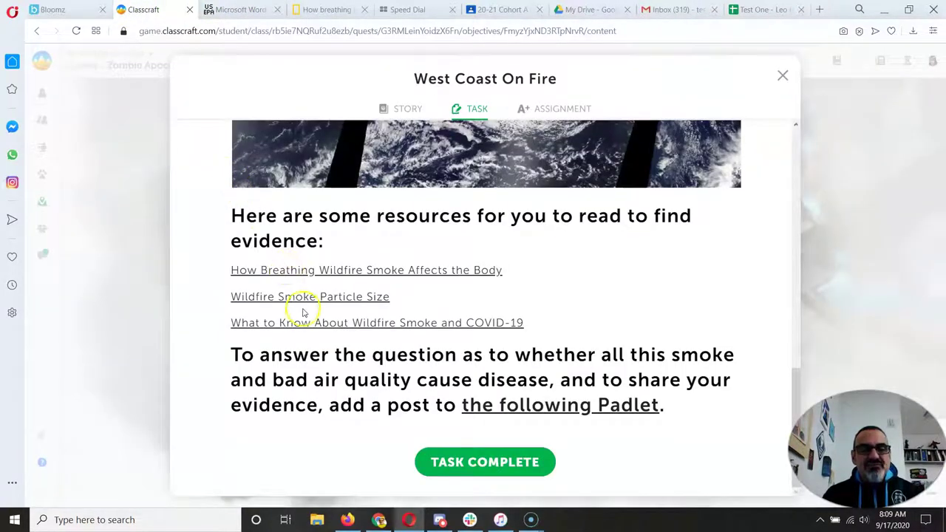
click(302, 322)
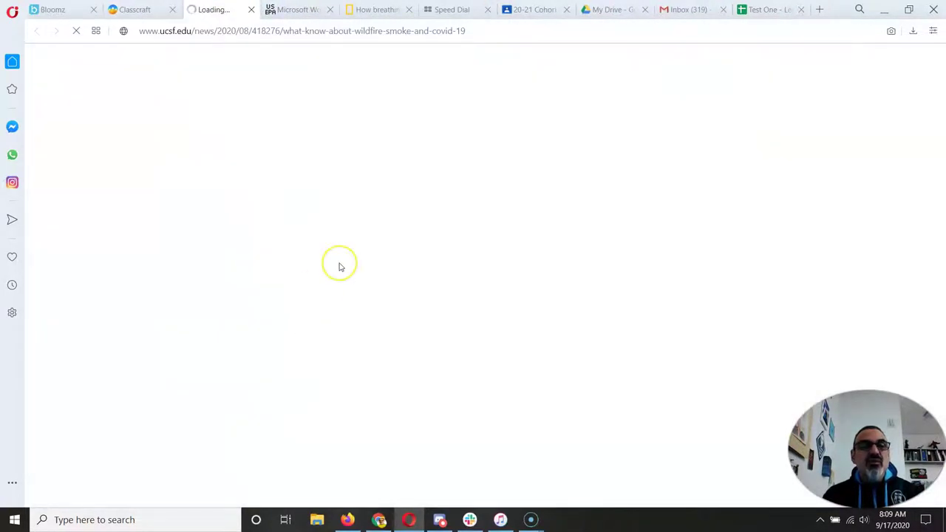
scroll(359, 264, down, 4)
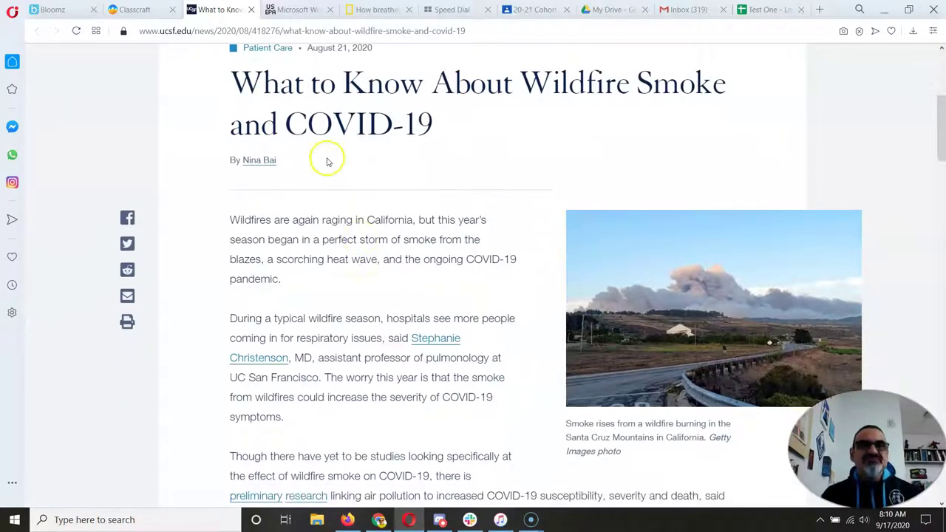
click(168, 31)
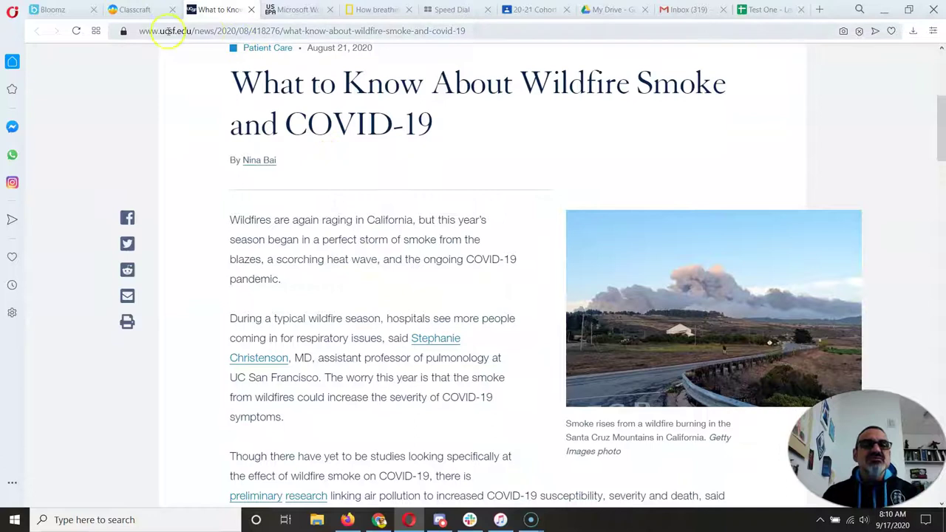
- Back in Classcraft, open the 'Wildfire Smoke and Disease' Padlet board from the task link
click(118, 9)
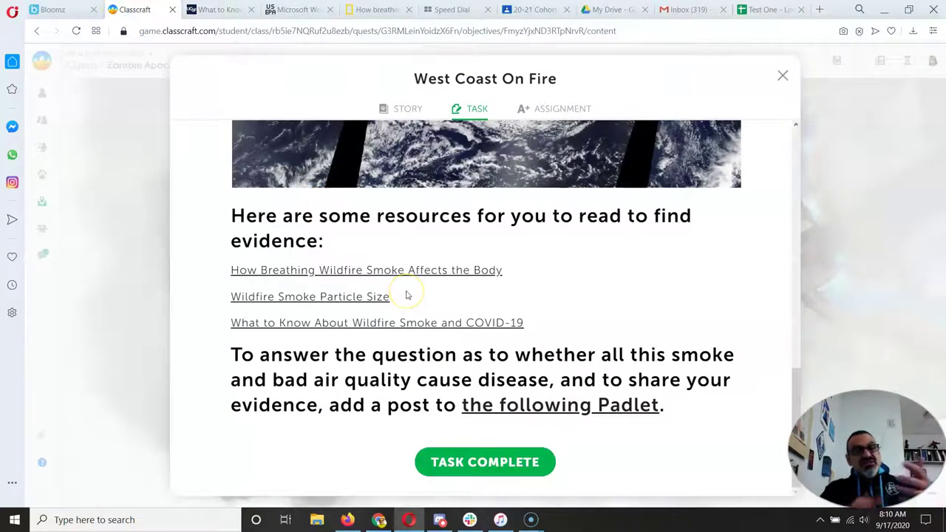
click(535, 410)
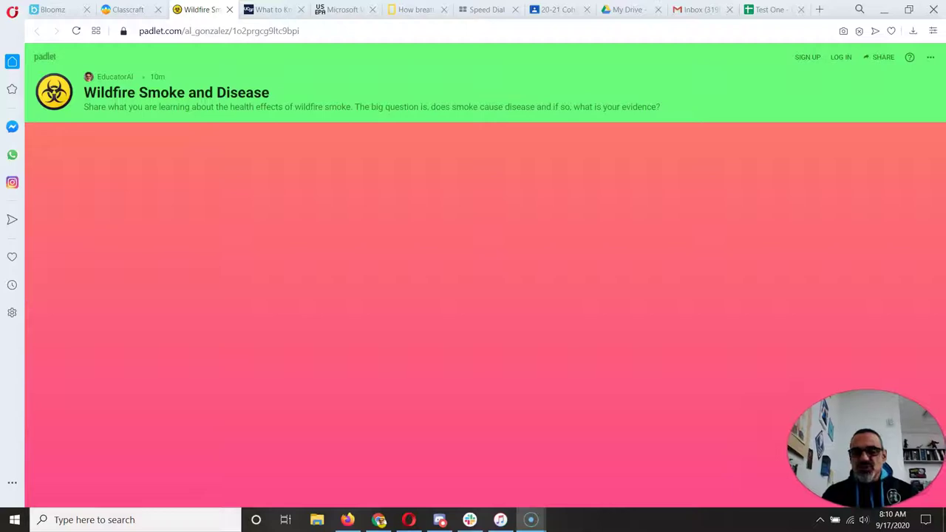
- Add a blank anonymous post card to the Wildfire Smoke and Disease board
click(849, 393)
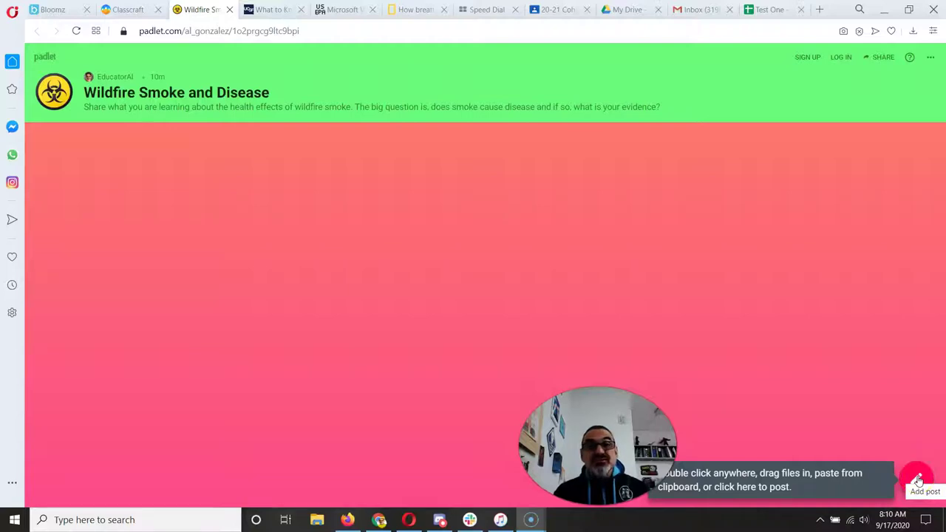
click(917, 481)
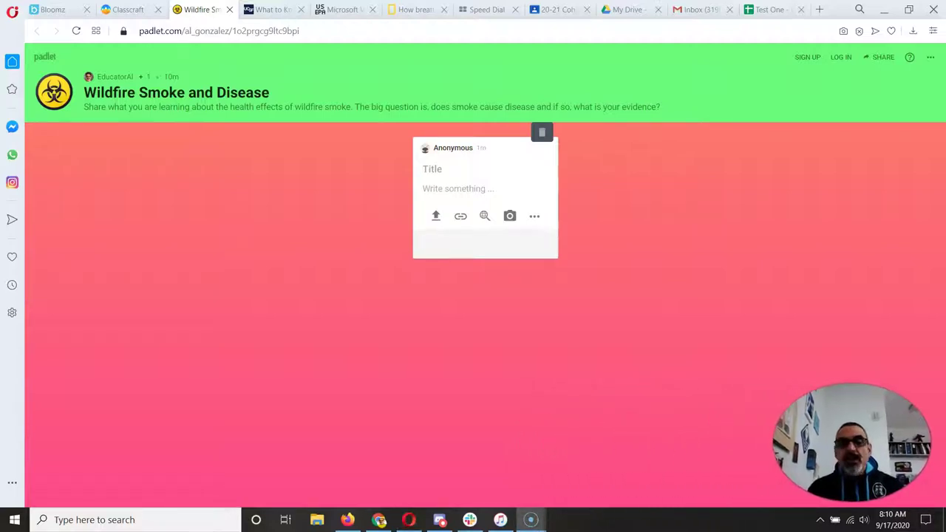
- Enter 'Test O' as the post title, removing the stray character, then move to the body field
click(442, 168)
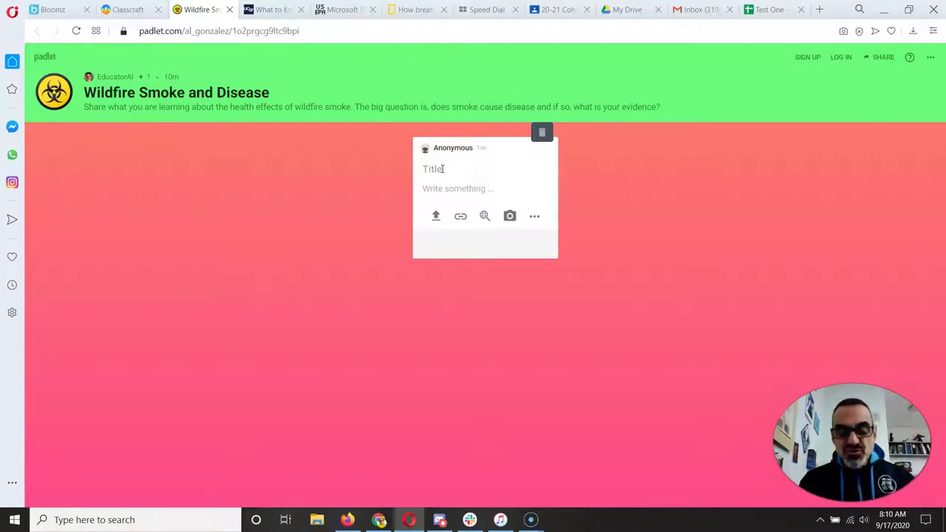
text(Test 1)
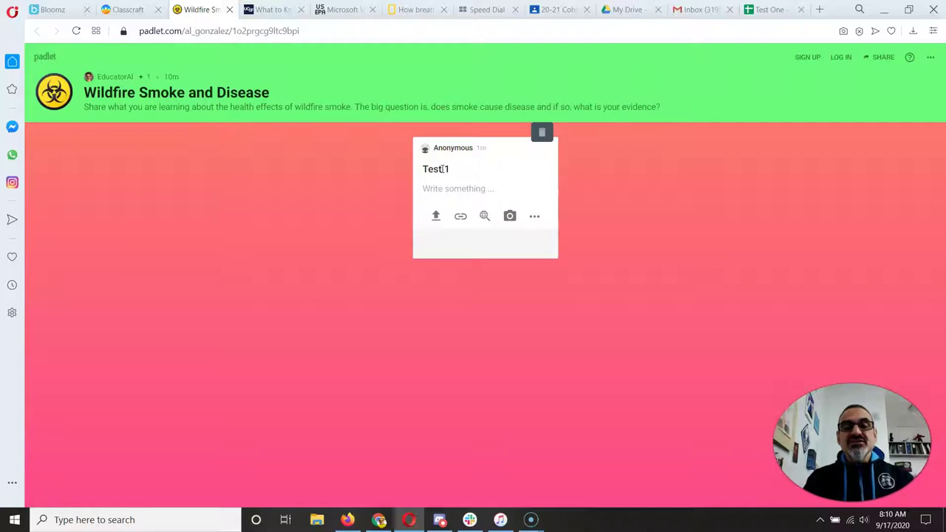
click(444, 169)
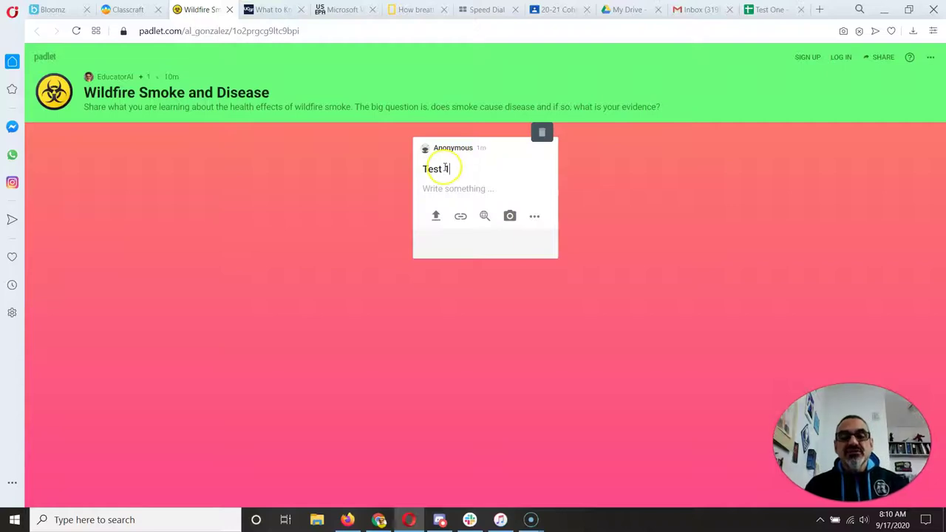
key(BackSpace)
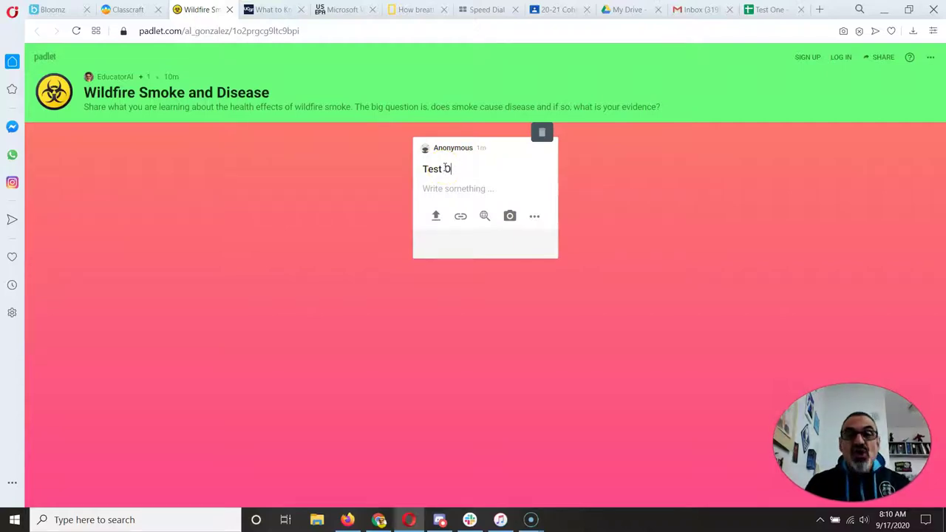
click(445, 168)
click(453, 189)
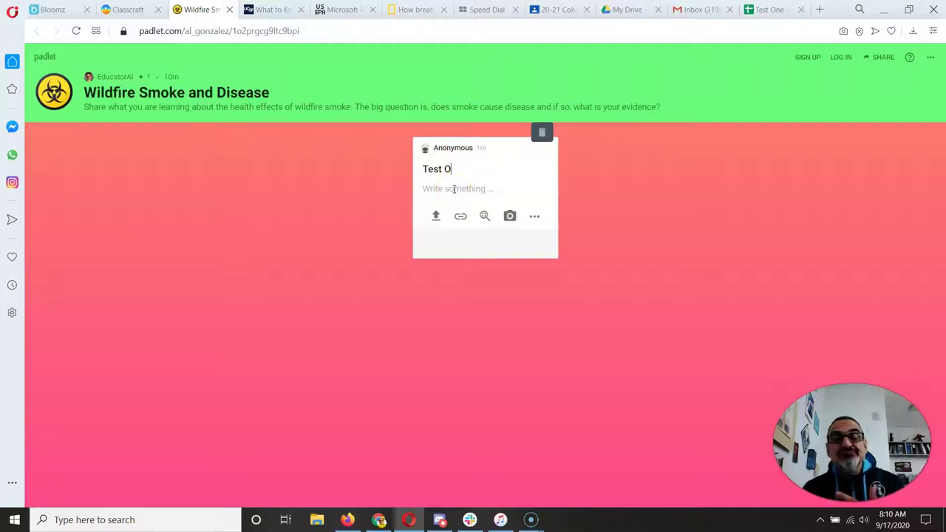
click(453, 188)
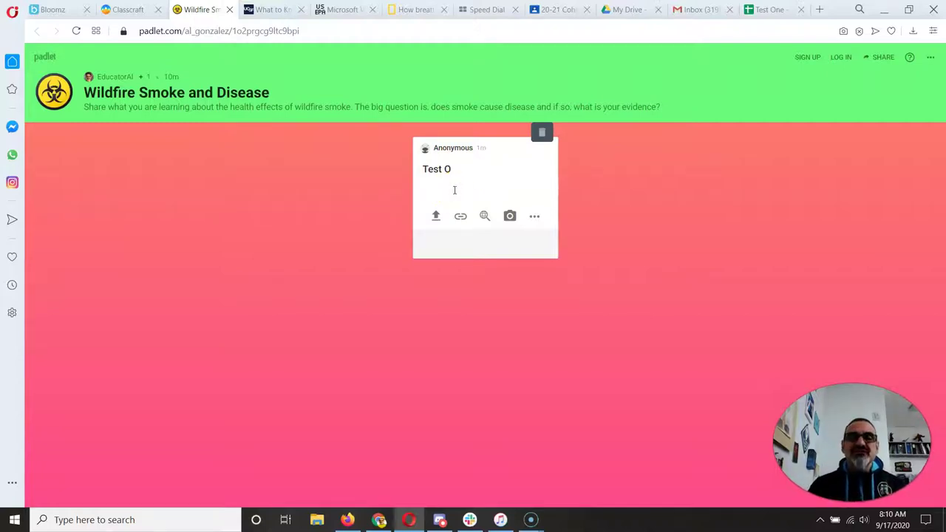
click(446, 168)
- Write the claim 'Smoke from wildfires causes disease. When smoke enters the lungs' into the post body
click(454, 187)
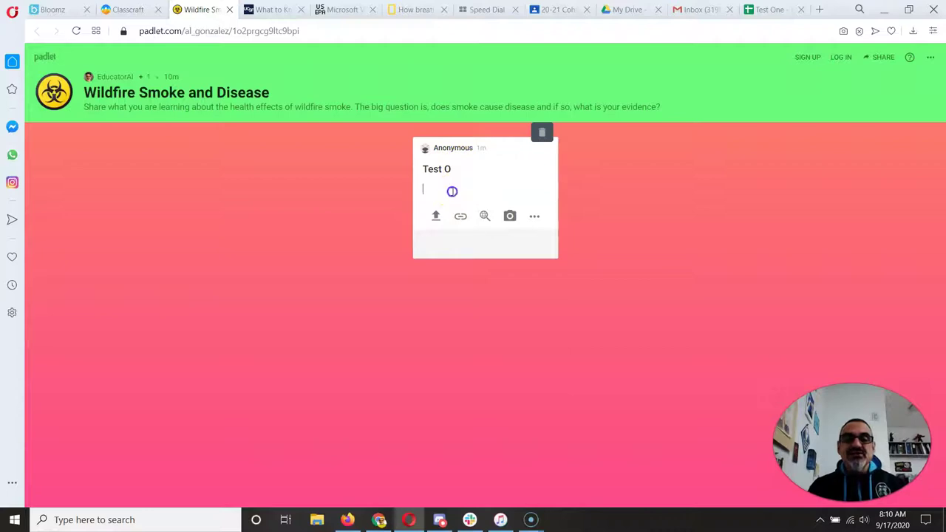
click(451, 194)
text(Start)
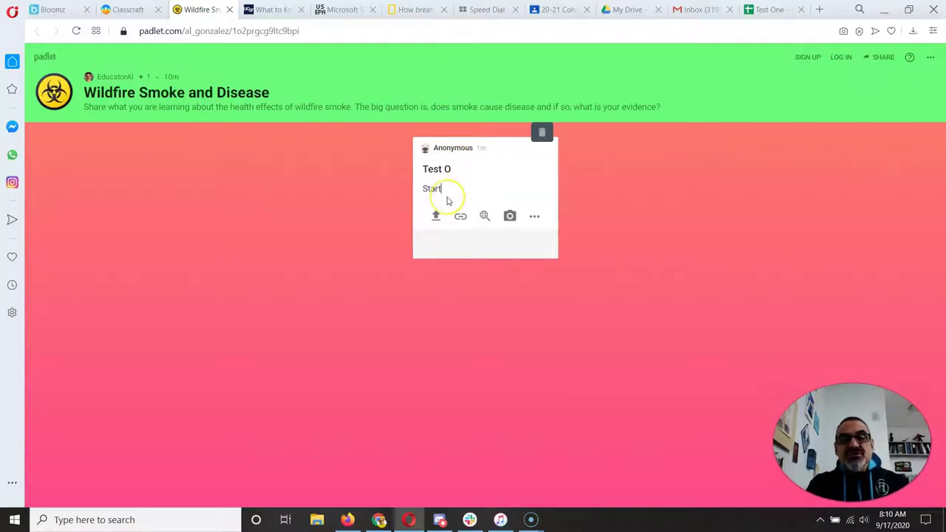
text( writing here)
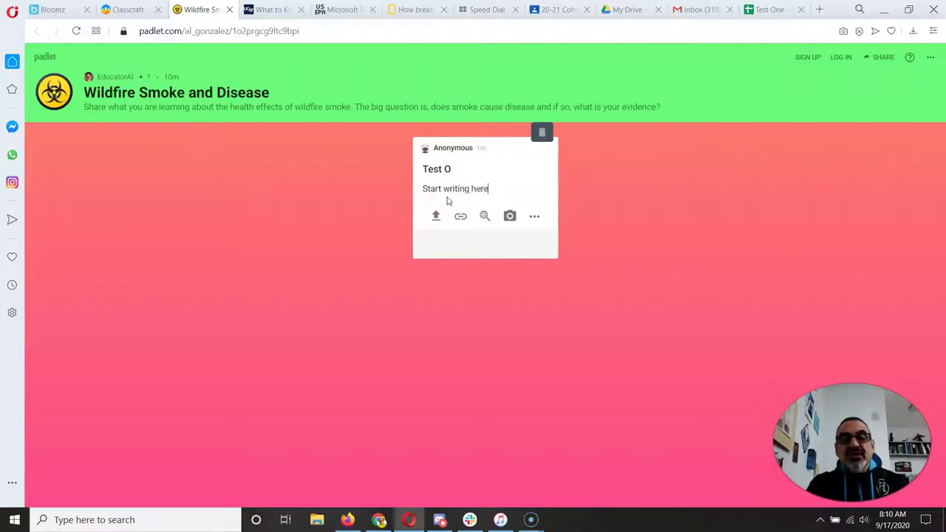
text(. First,)
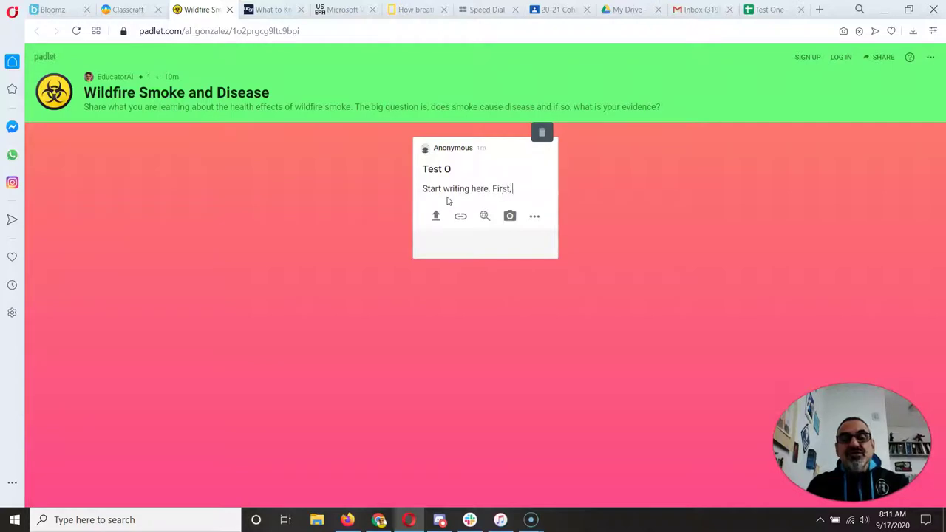
text( make a cla)
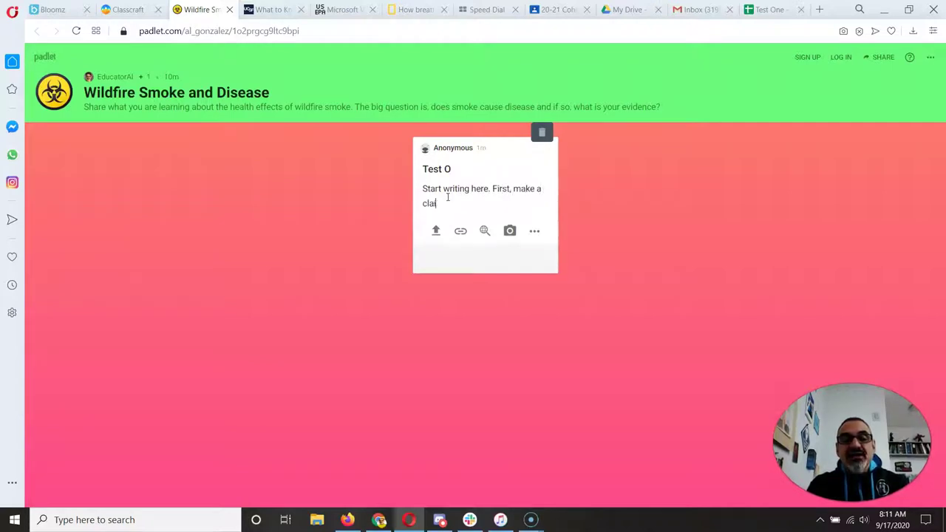
text(im.)
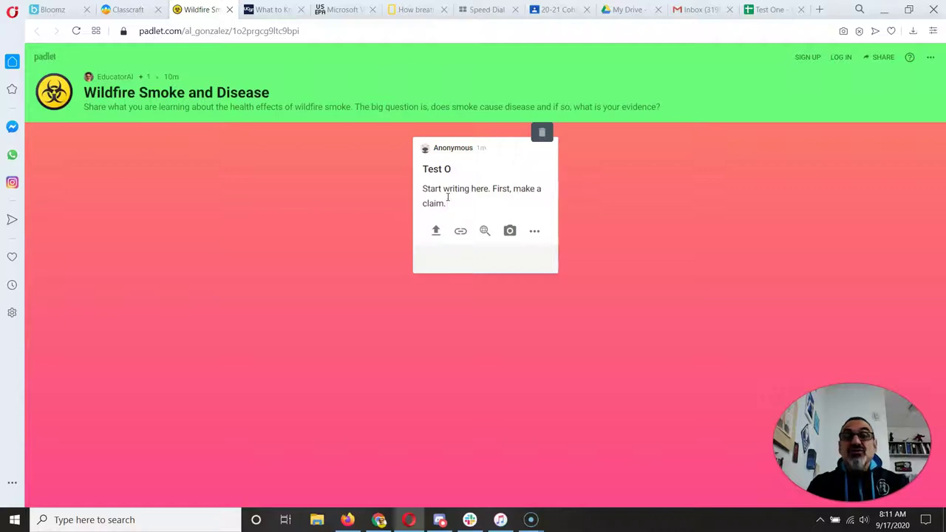
text( Smoke from wild)
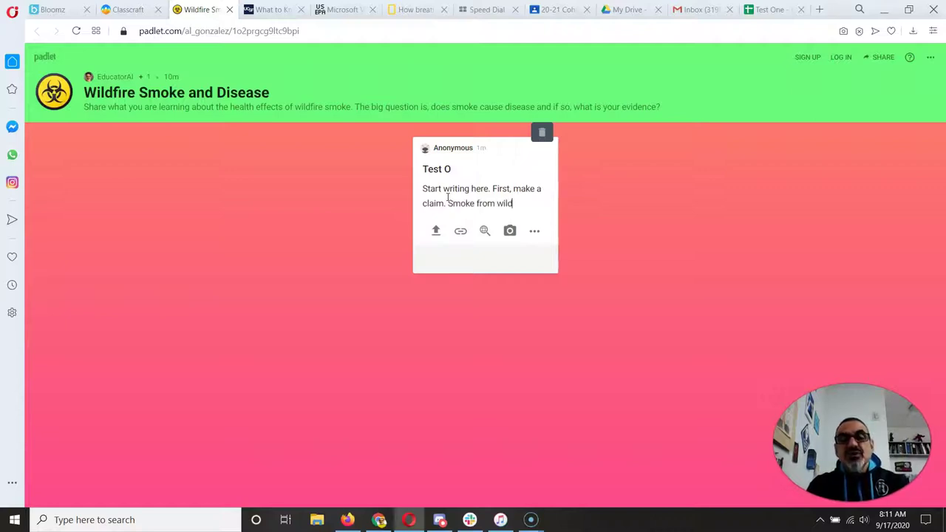
text(fires ca)
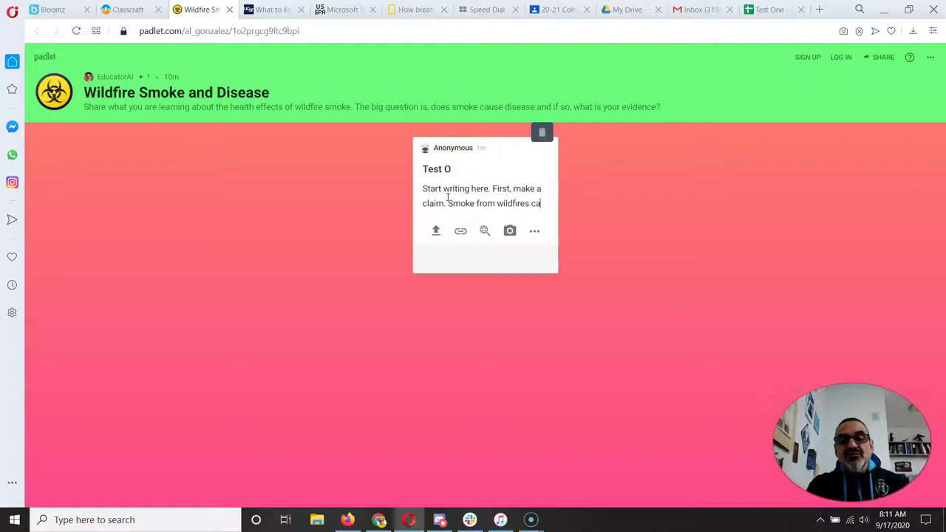
text(uses disease.)
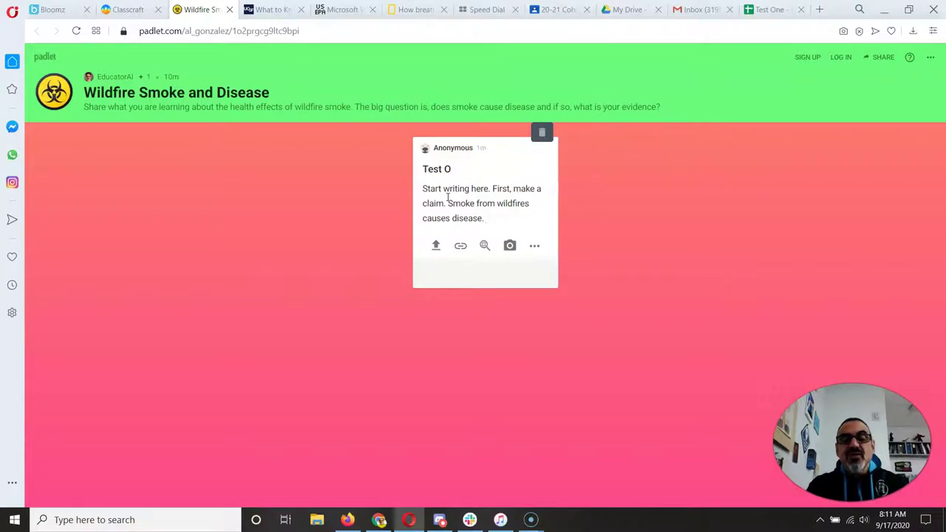
text(the)
key(BackSpace)
key(BackSpace)
key(BackSpace)
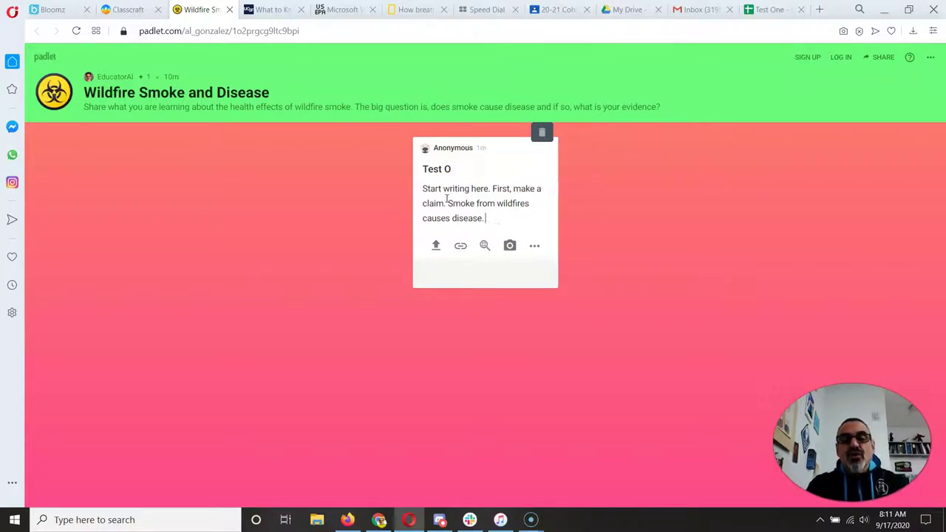
text(When smoke ent)
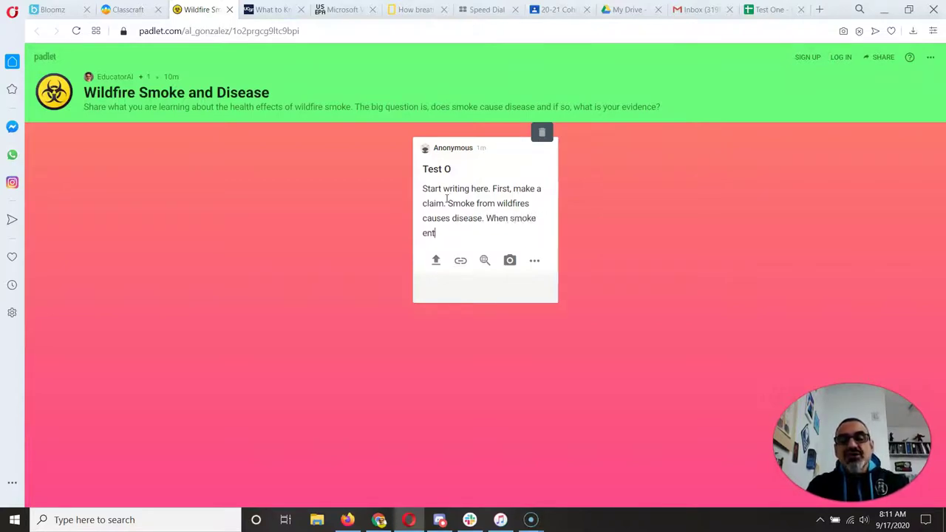
text(ers the lungs)
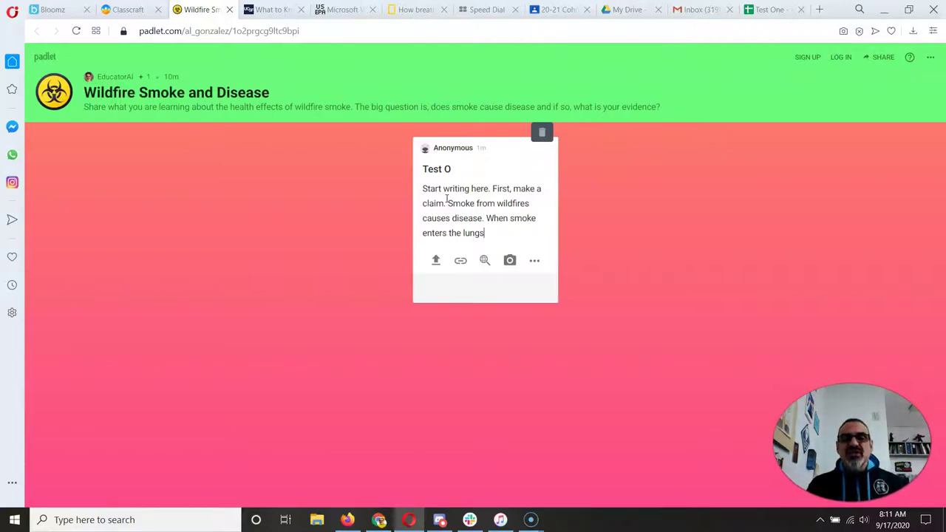
click(509, 262)
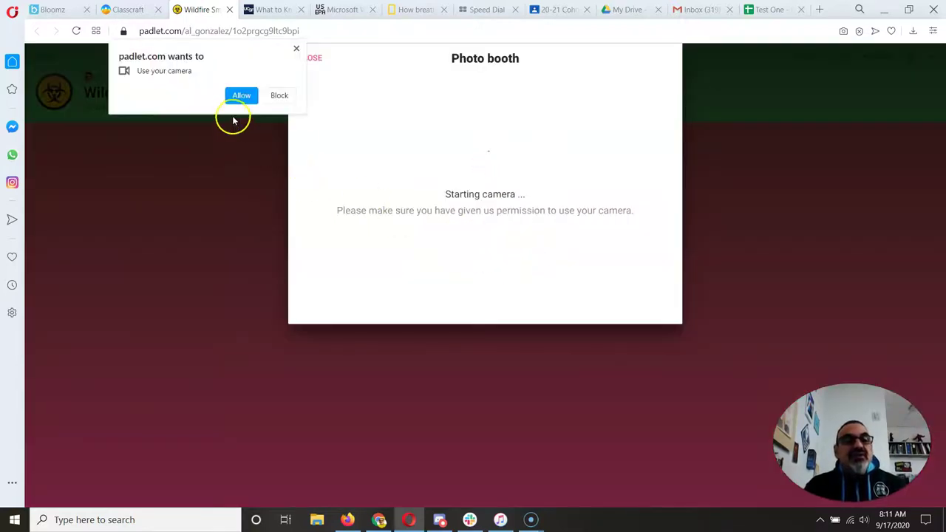
click(239, 94)
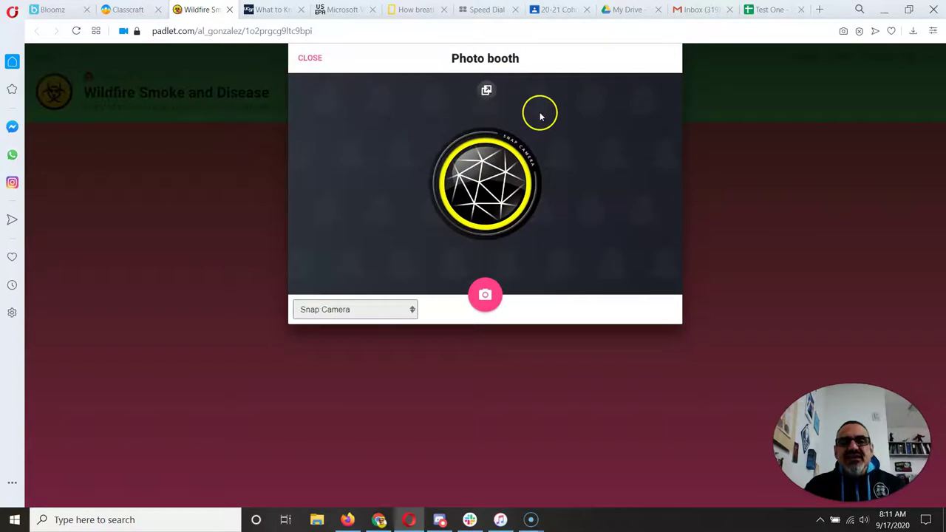
click(310, 59)
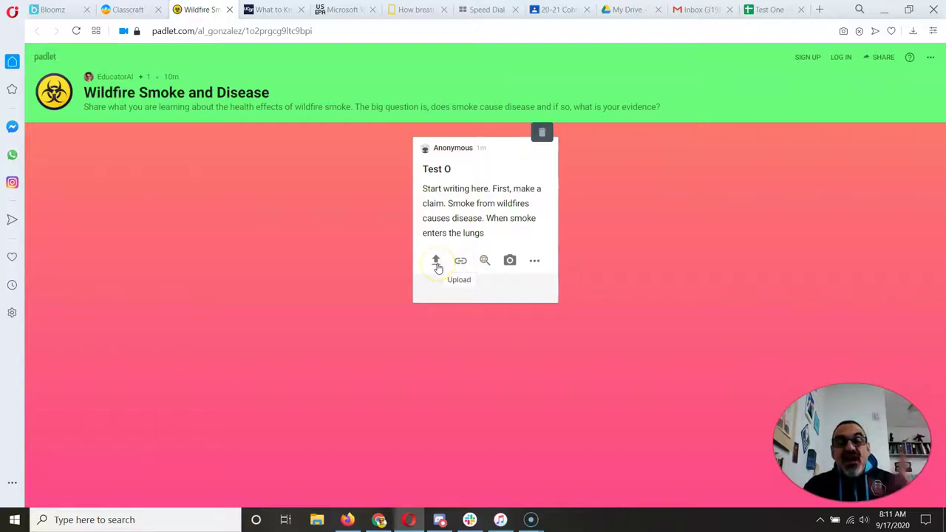
click(436, 263)
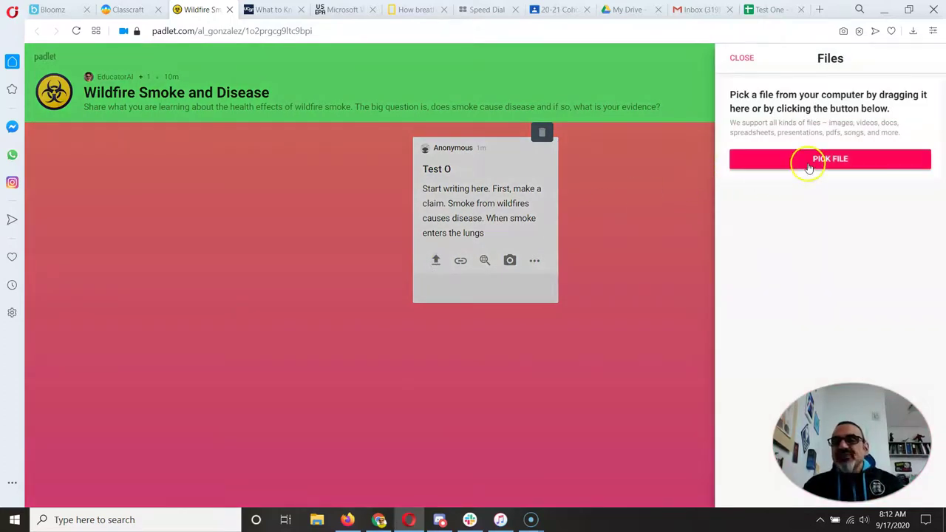
click(808, 167)
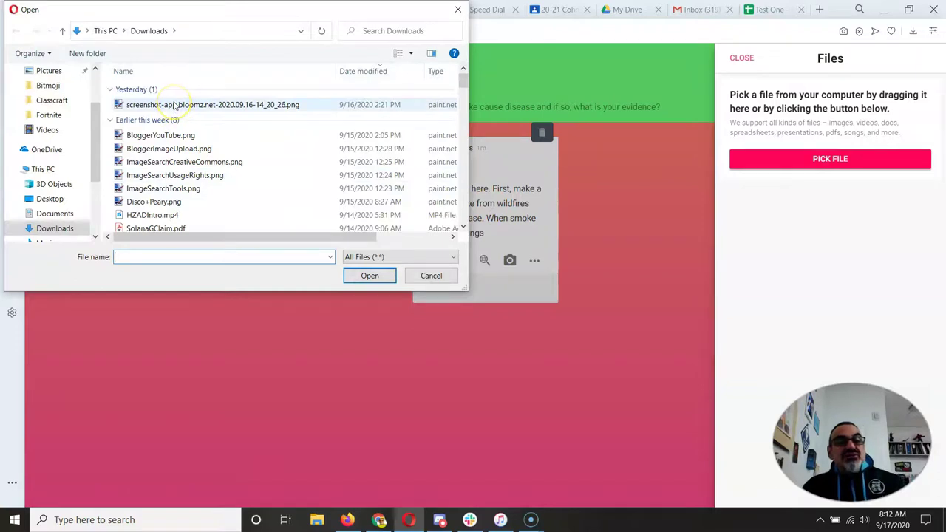
click(371, 277)
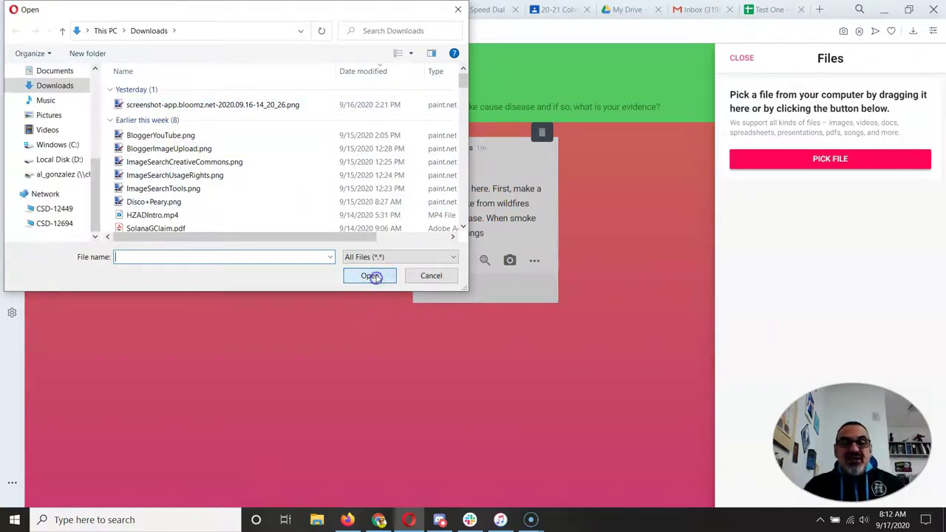
click(433, 274)
click(744, 57)
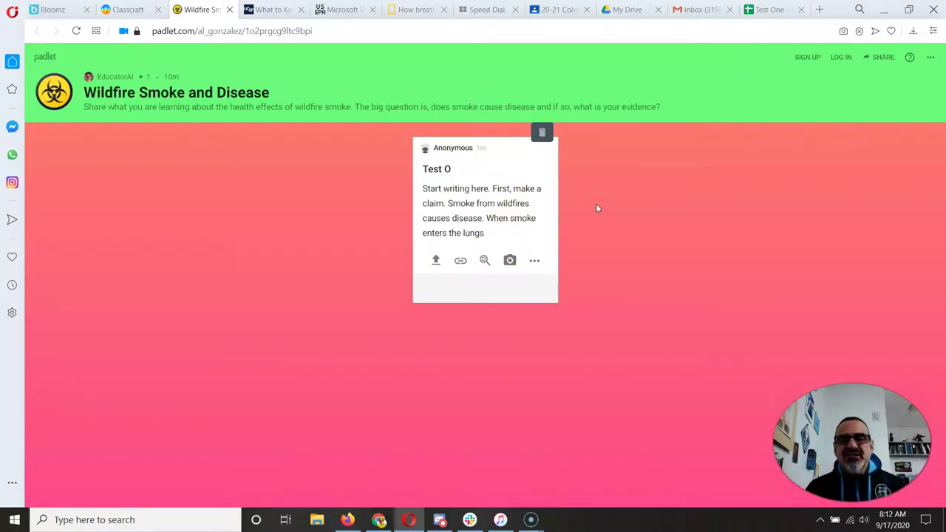
- Save the Test O post, reopen it for editing, and save it again so it publishes
click(618, 198)
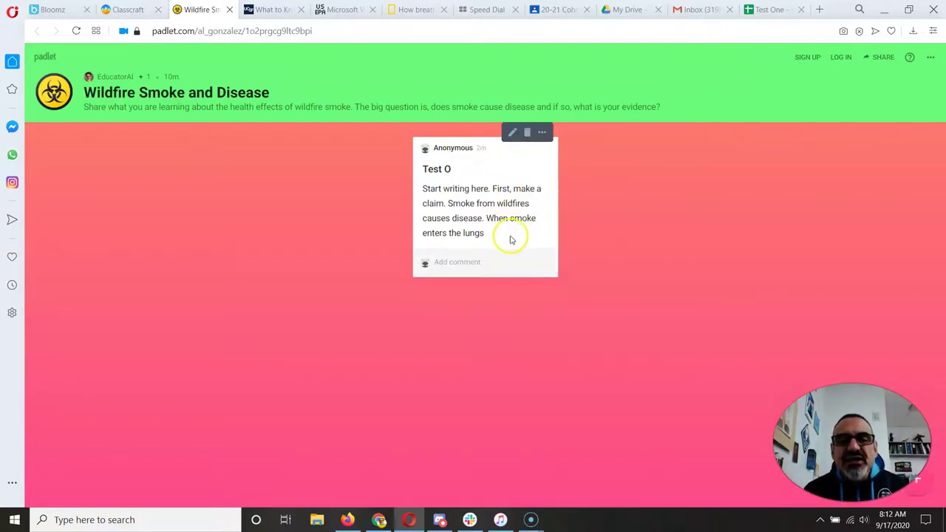
click(511, 133)
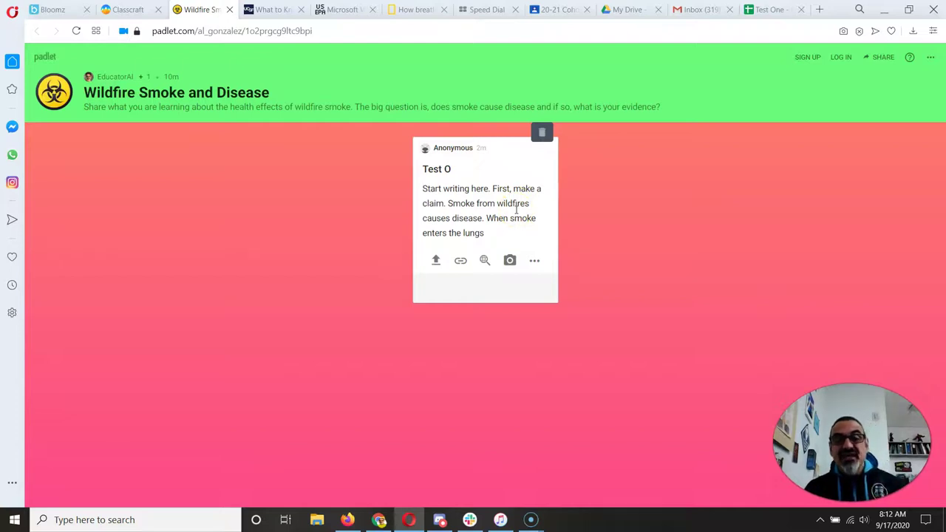
click(608, 207)
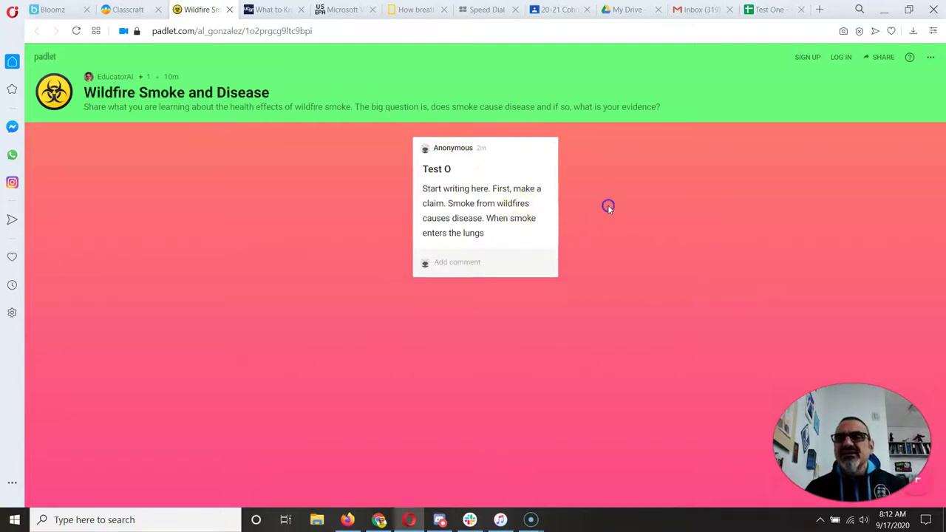
- Close the Padlet tab and reopen the board through the task's 'the following Padlet' link
click(229, 11)
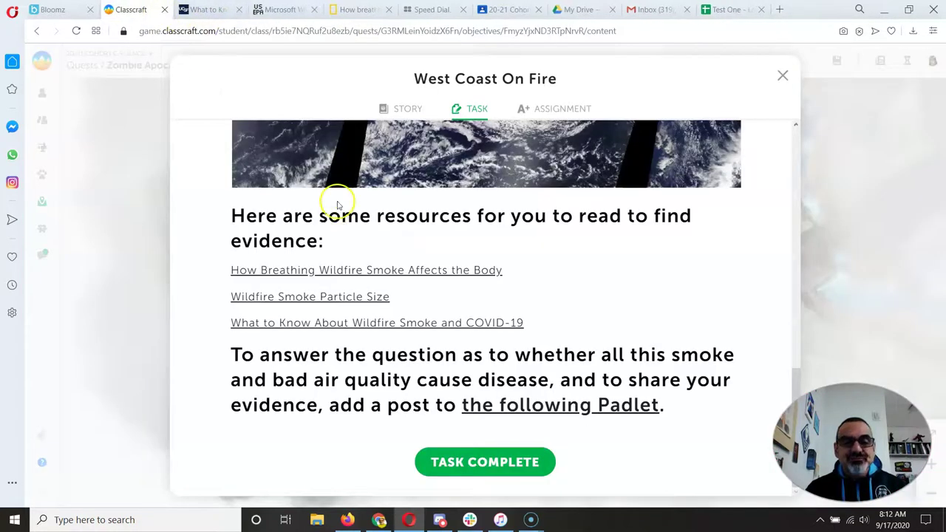
click(522, 404)
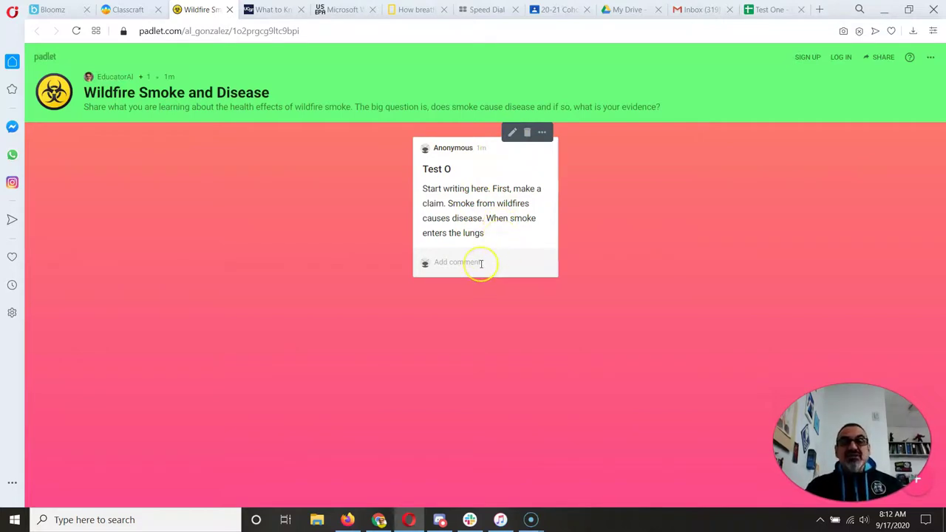
- Comment on the Test O post: "That's what I learned from the website about particle size."
click(481, 263)
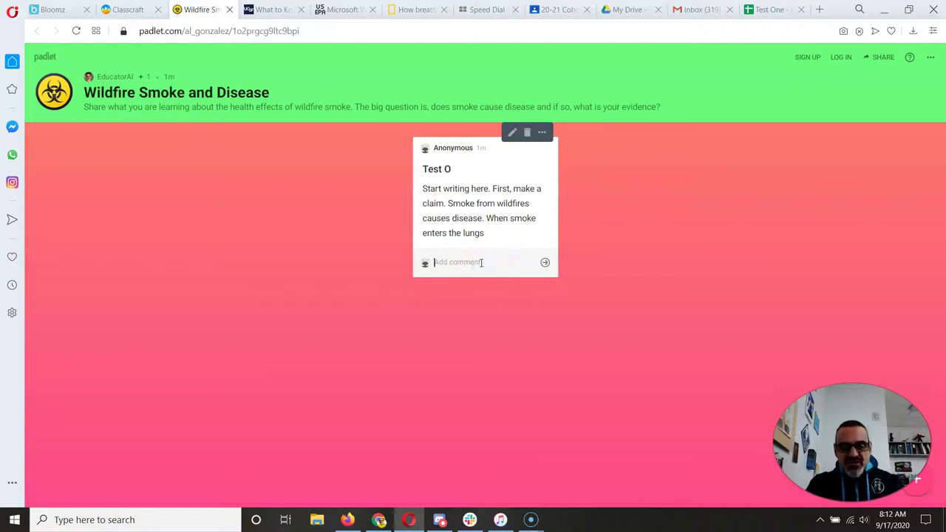
text(That's what)
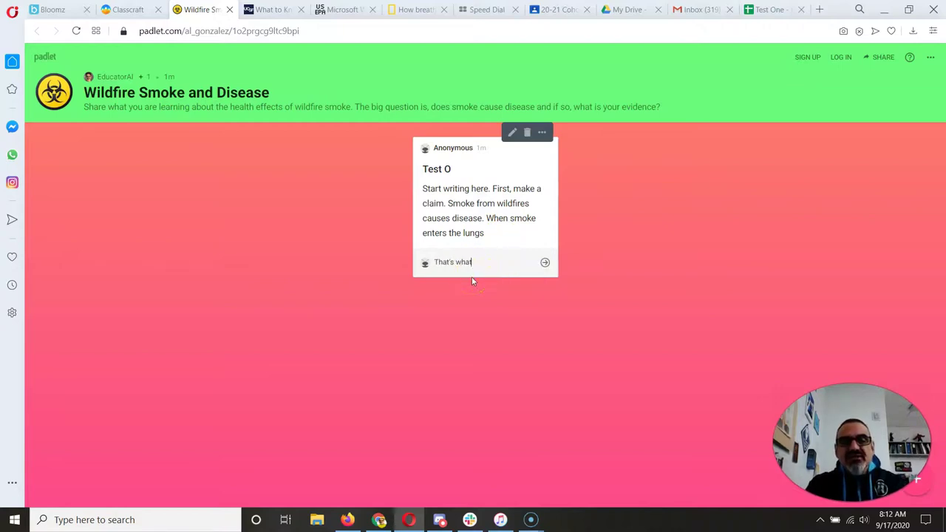
text( I learned from the)
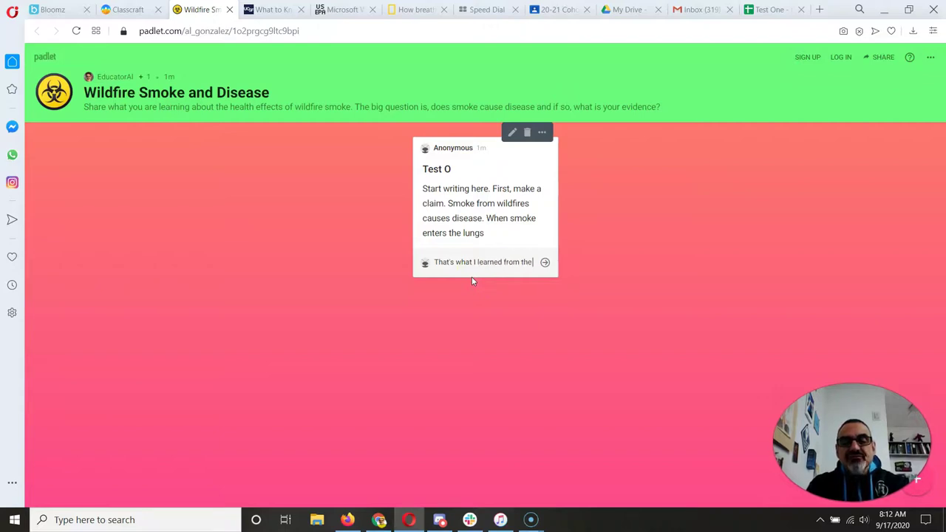
text( website)
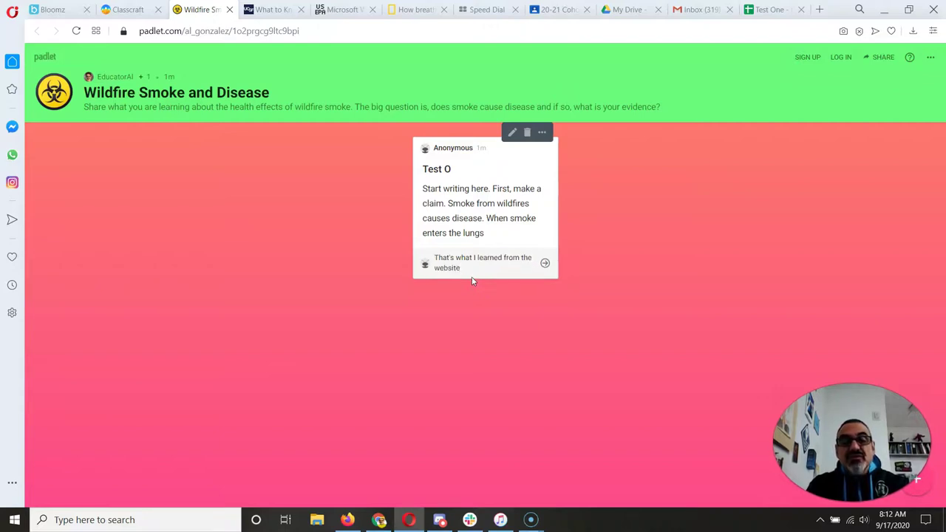
text(ut pa)
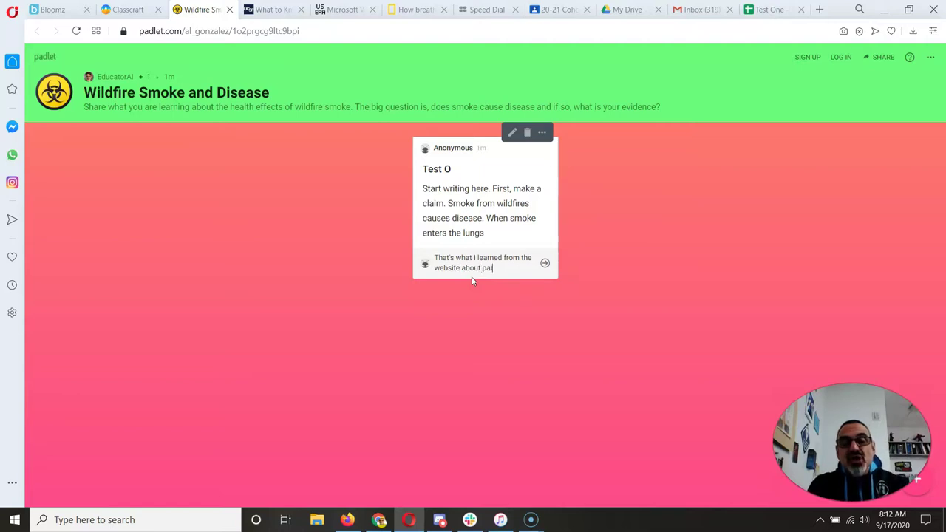
text(rticle size.)
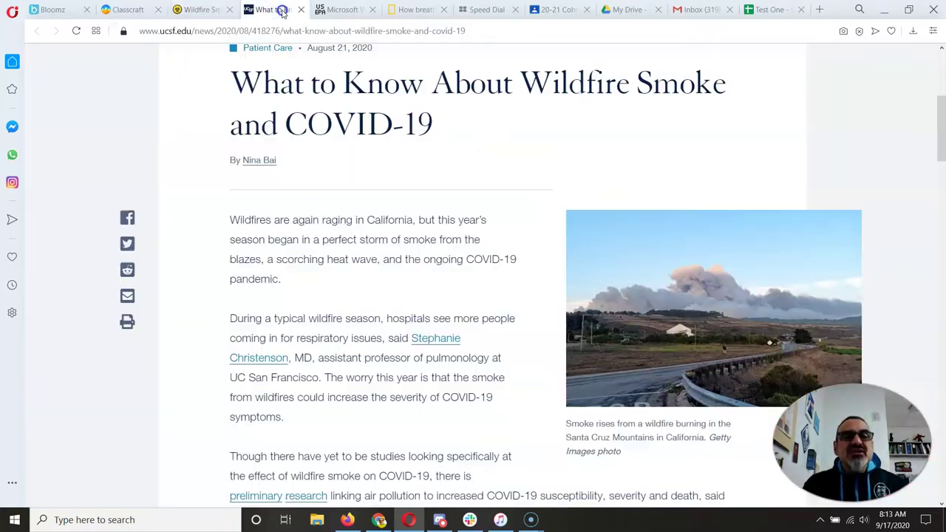
click(279, 10)
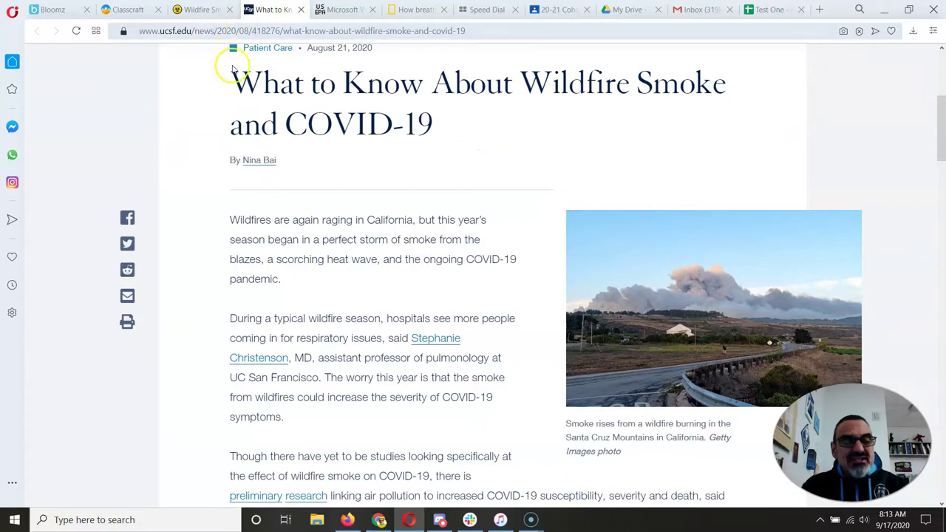
click(196, 10)
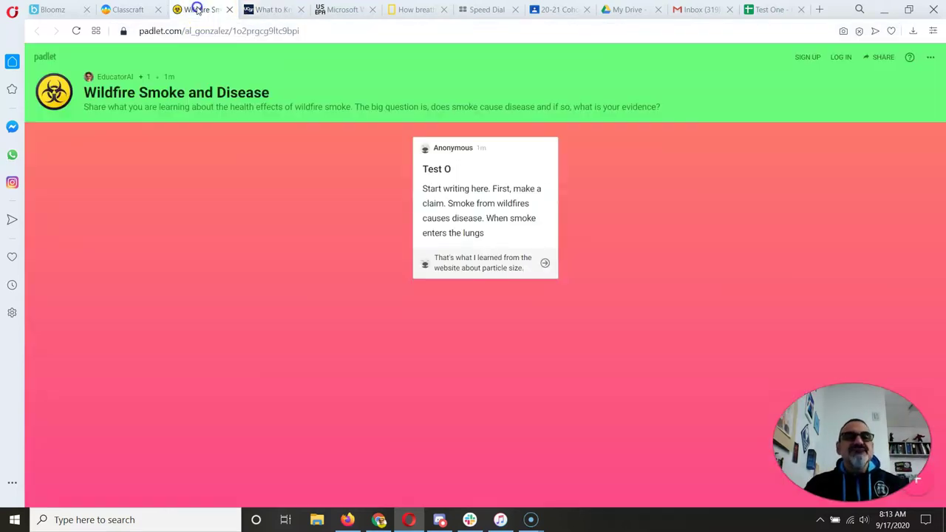